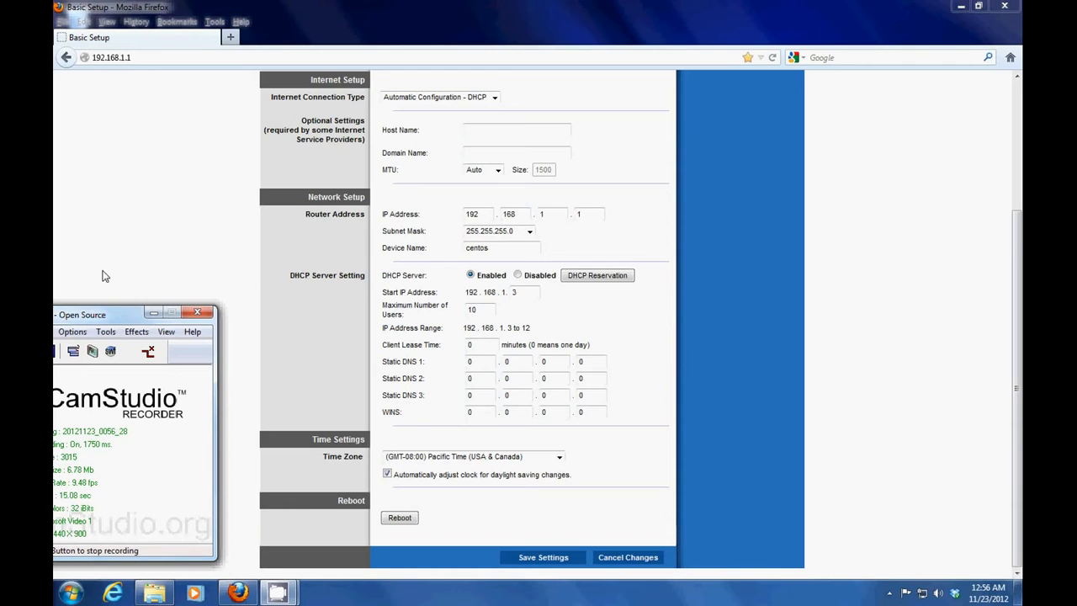
left_click(404, 209)
scroll(404, 209, "up", 4)
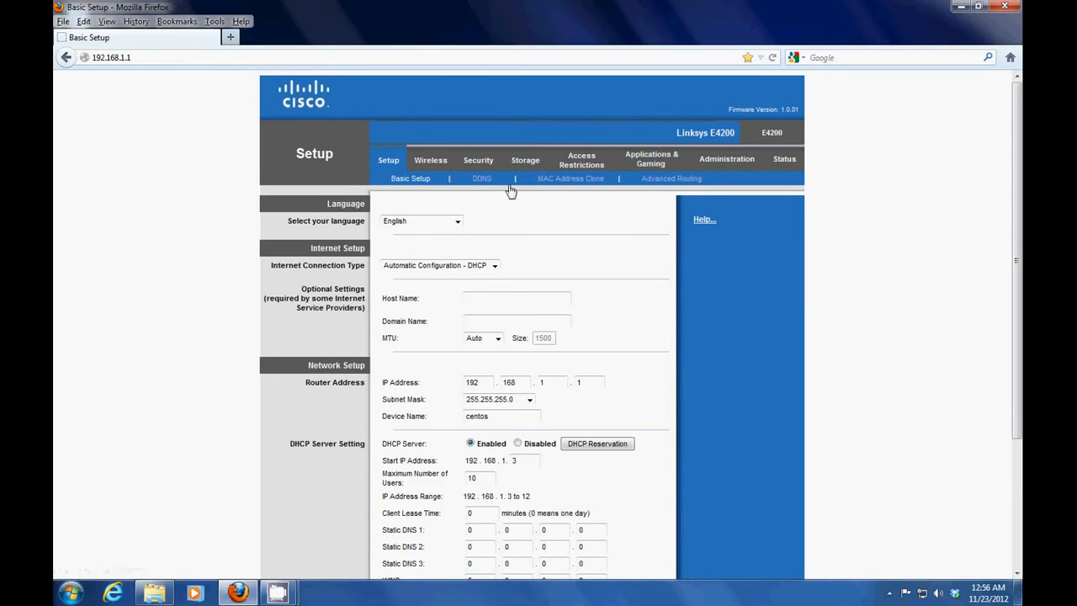
scroll(490, 215, "down", 2)
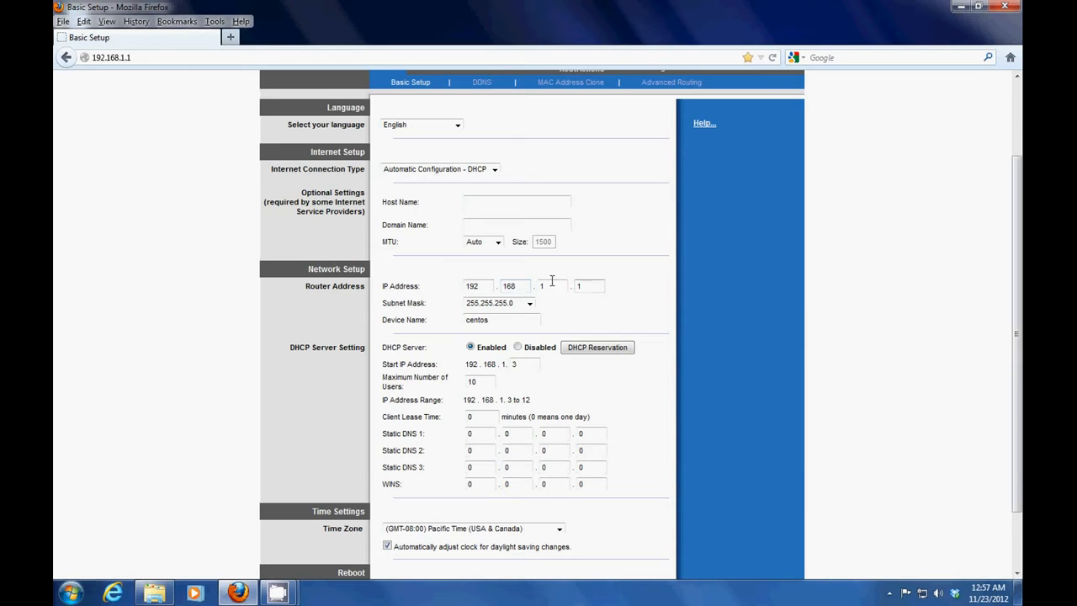
scroll(570, 335, "down", 2)
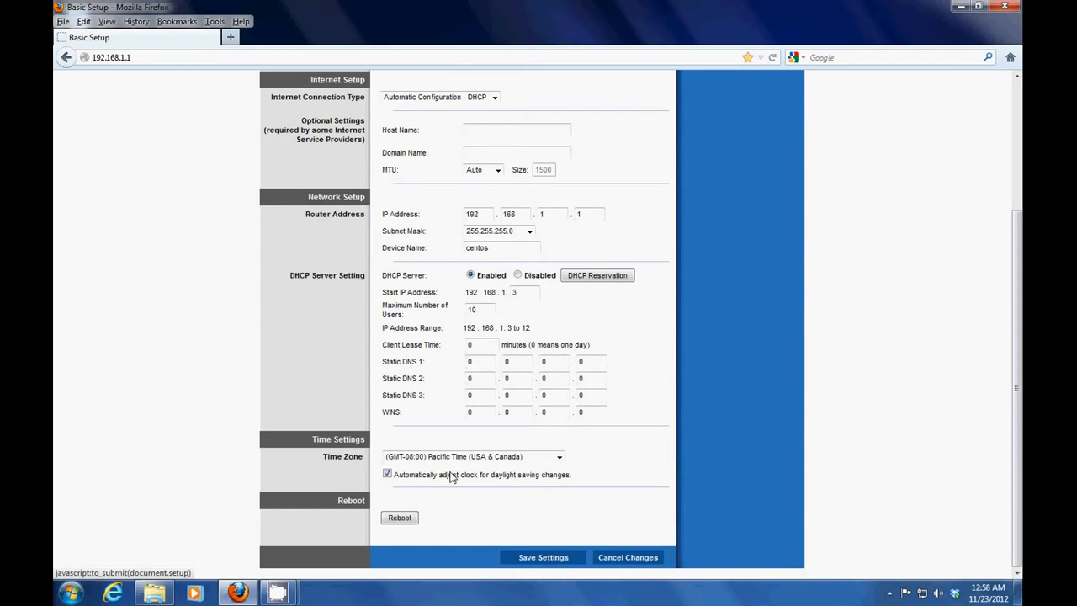
Minimize the browser and open Control Panel from the Start menu
left_click(960, 6)
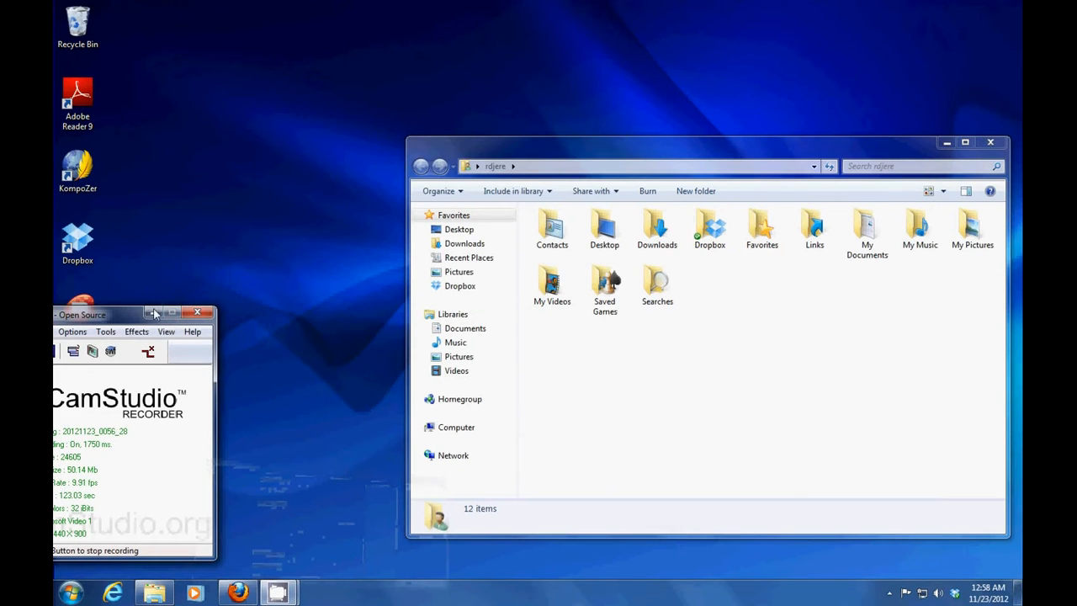
left_click_drag(154, 313, 404, 173)
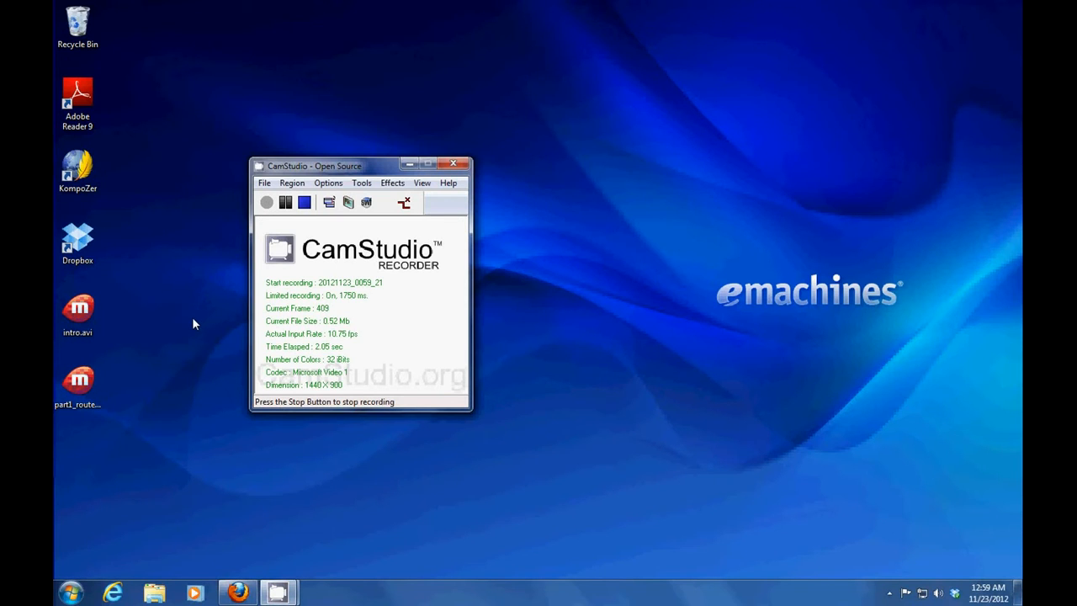
left_click(70, 596)
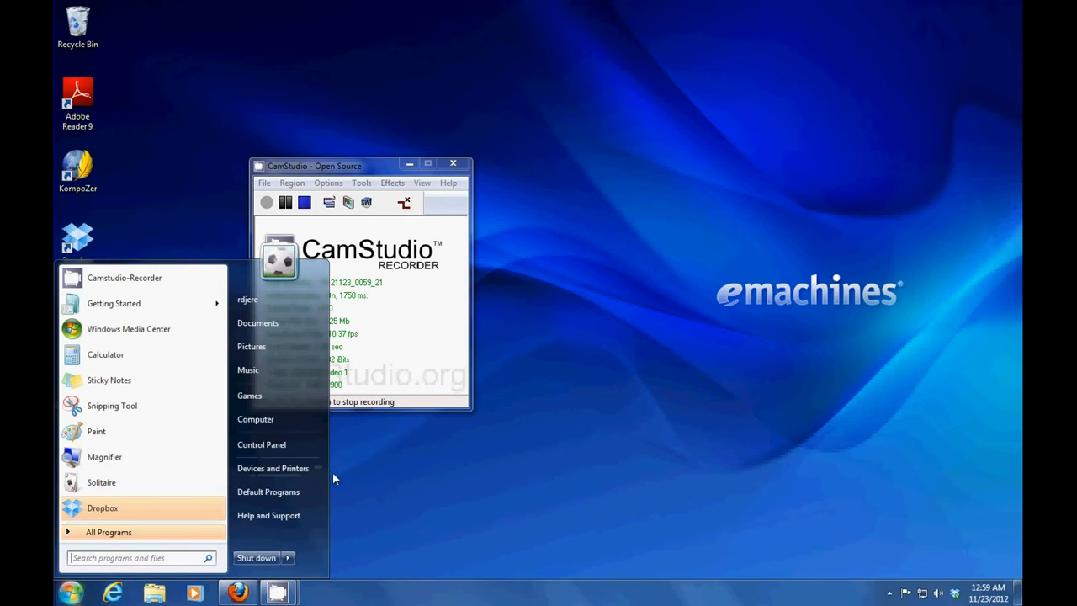
left_click(252, 443)
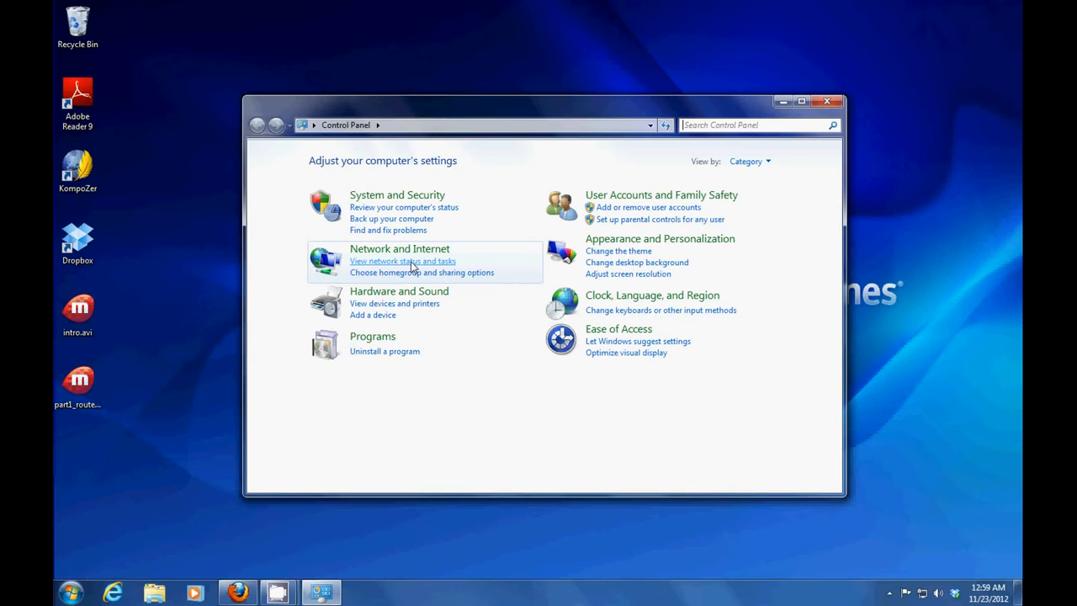
Open the Local Area Connection's Properties from the Network and Sharing Center
left_click(412, 262)
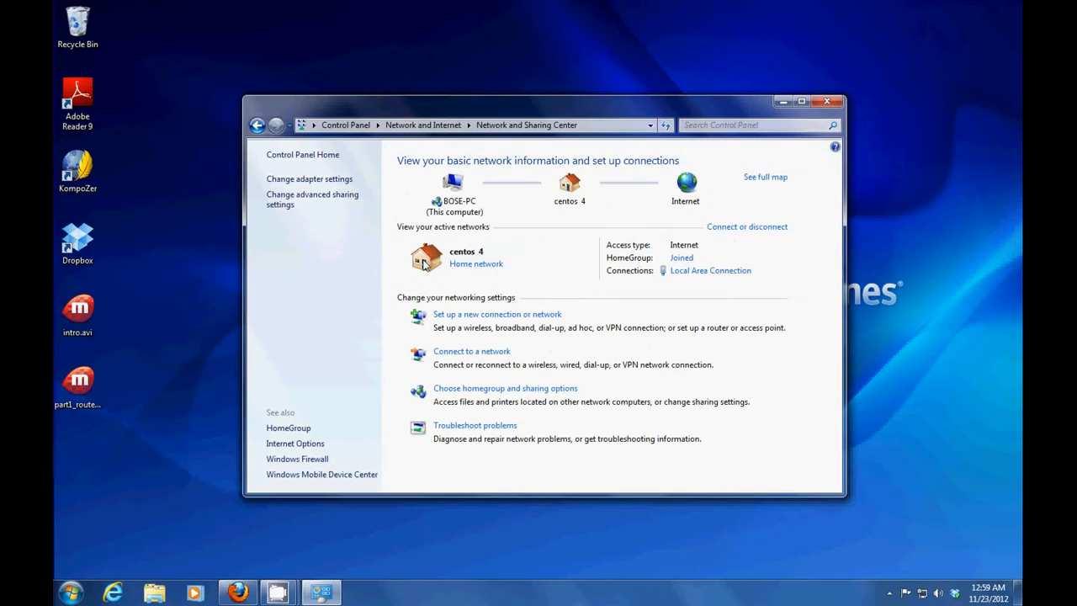
left_click(716, 271)
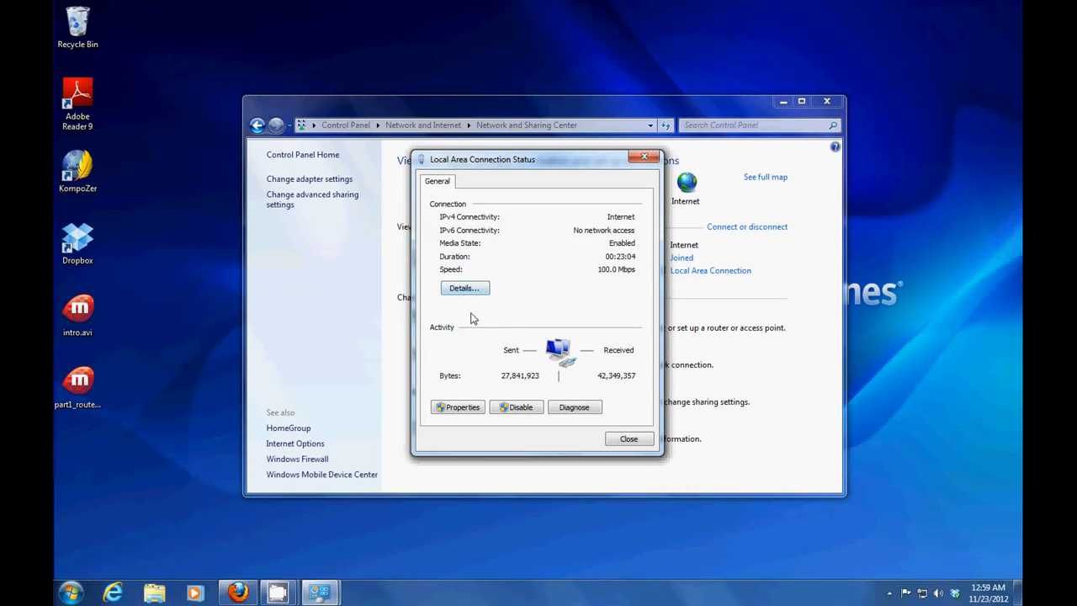
left_click(462, 408)
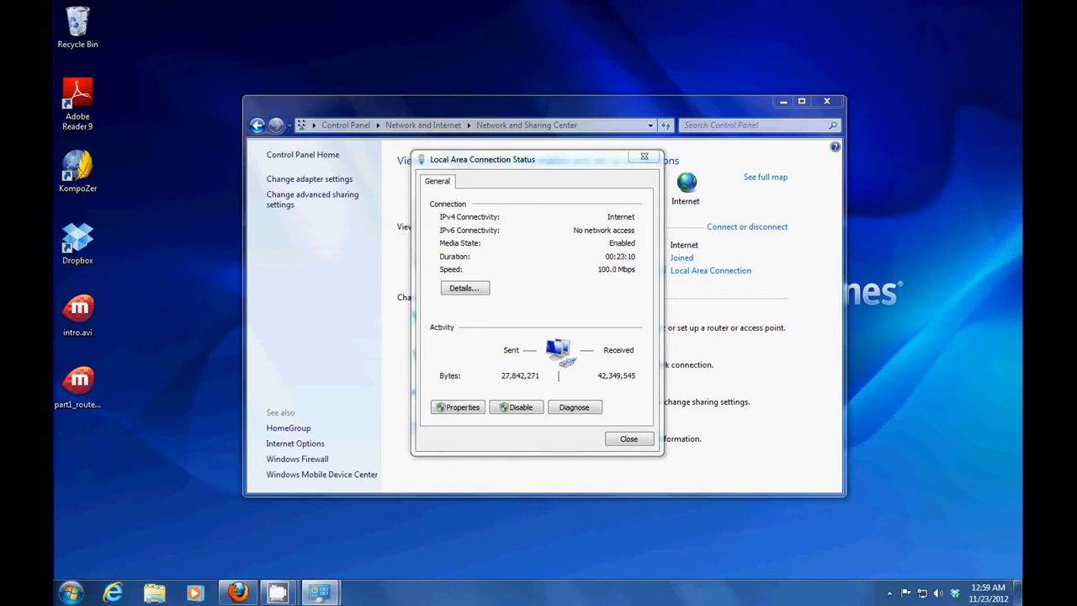
left_click(457, 407)
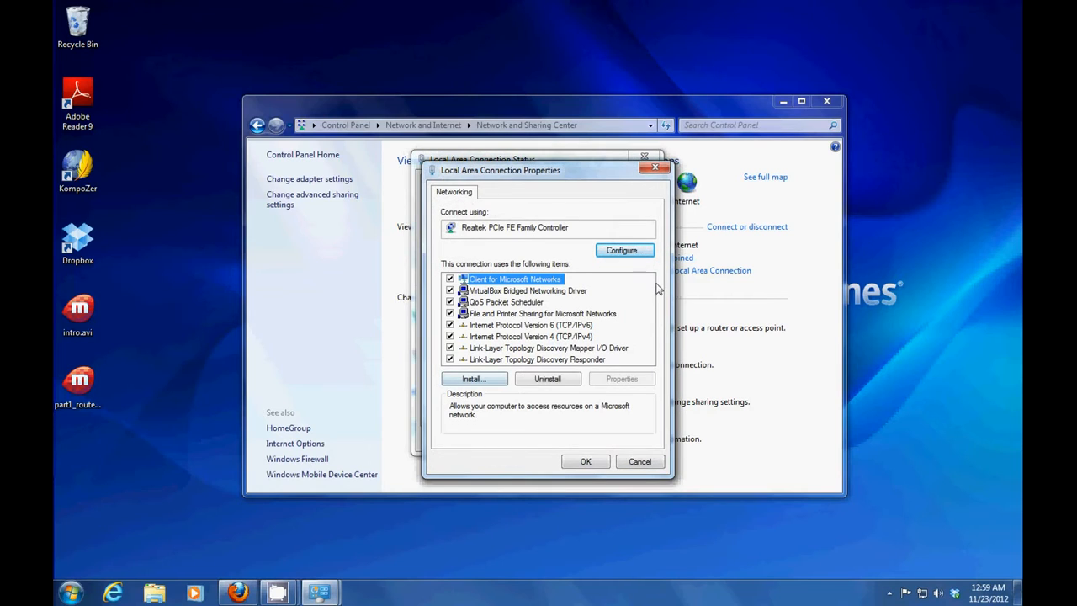
Open the TCP/IPv4 properties and switch to a manually entered IP address
left_click(535, 337)
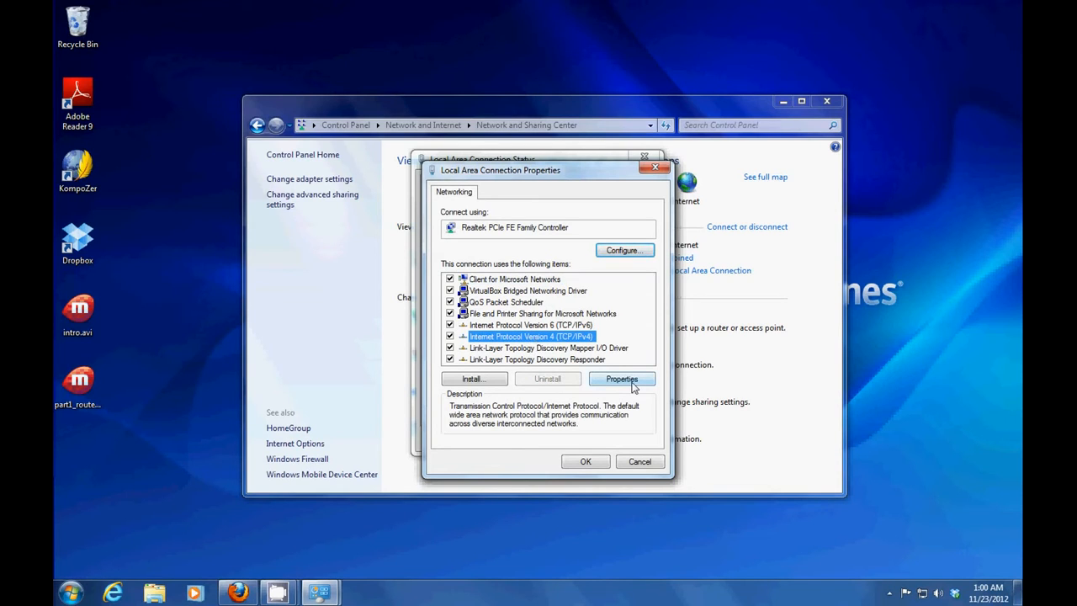
left_click(611, 380)
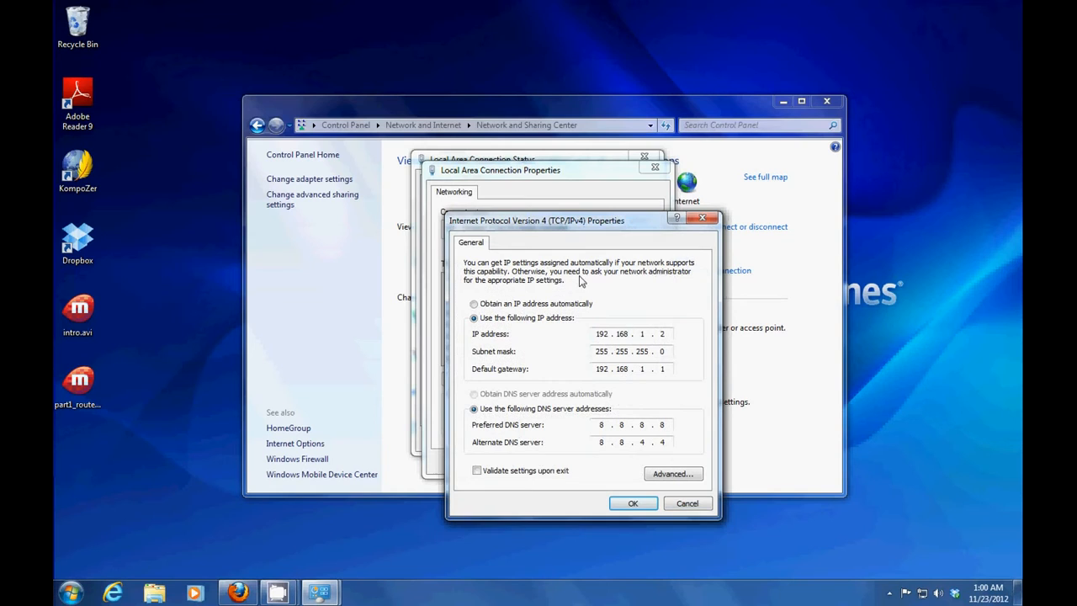
left_click_drag(571, 223, 431, 146)
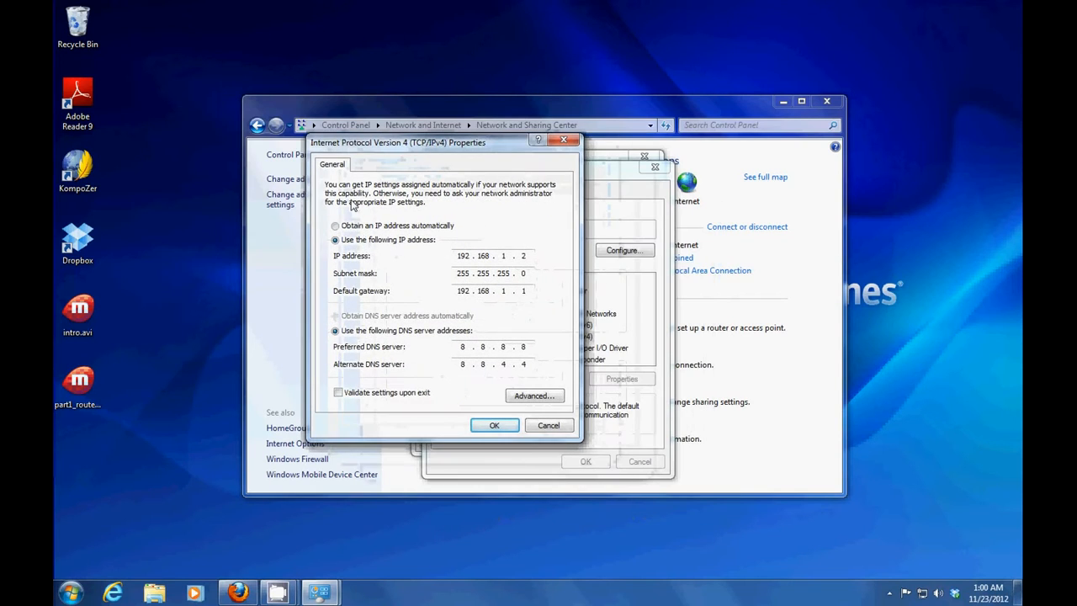
left_click(336, 227)
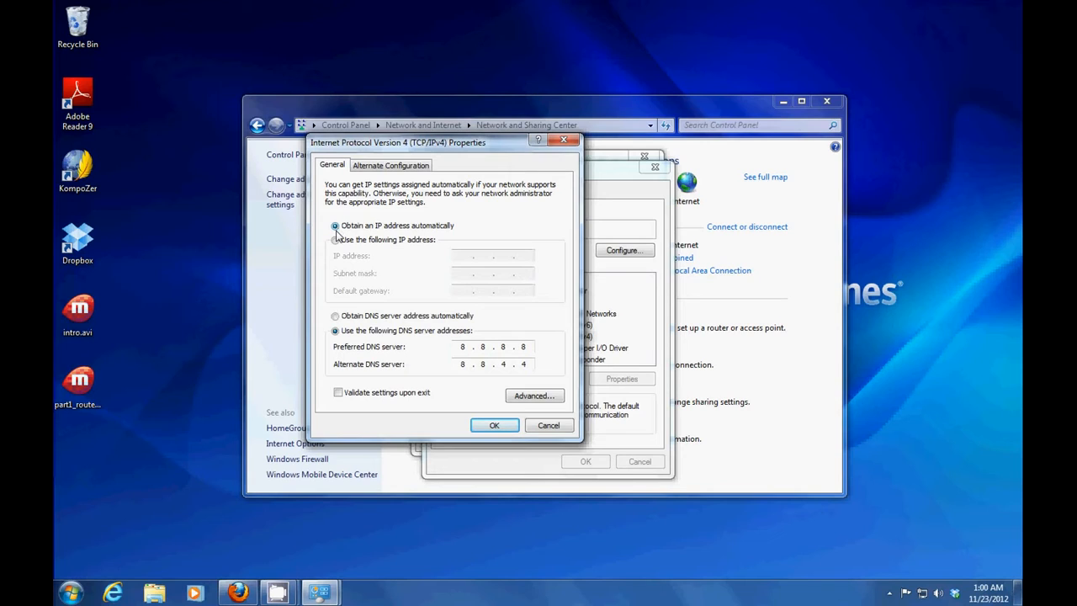
left_click(336, 241)
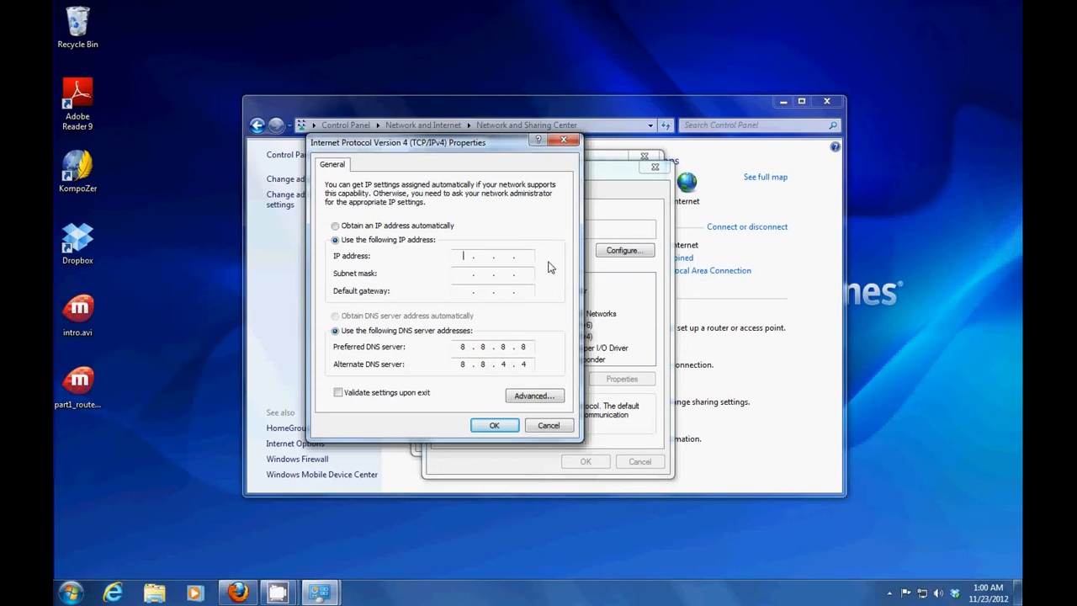
Enter the IP address 192.168.1.2 with subnet mask 255.255.255.0
type("192 . 168 . 1 .")
key("Tab")
left_click(524, 256)
type("2.168.1.2")
Enter default gateway 192.168.1.1, then cancel the IPv4 dialog without saving
left_click(462, 290)
type("192 . 168 . ")
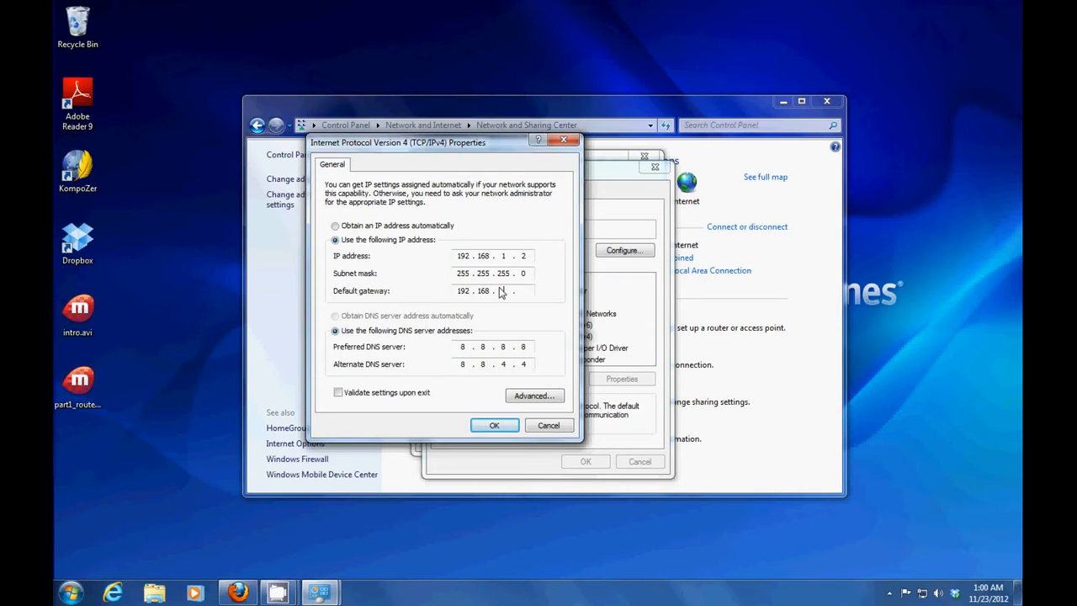
type("1")
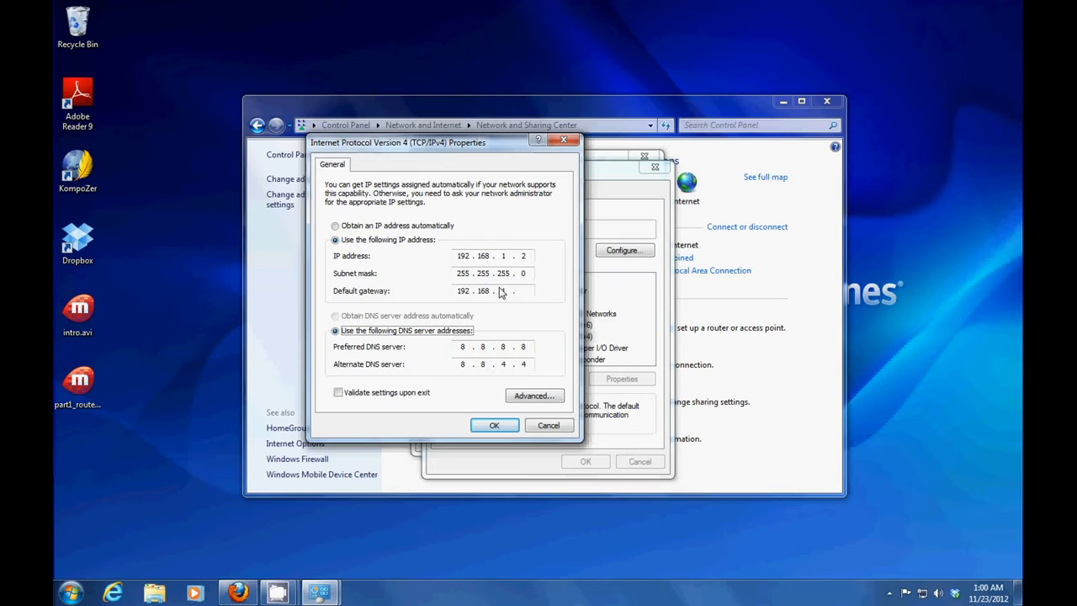
left_click(525, 293)
type("1")
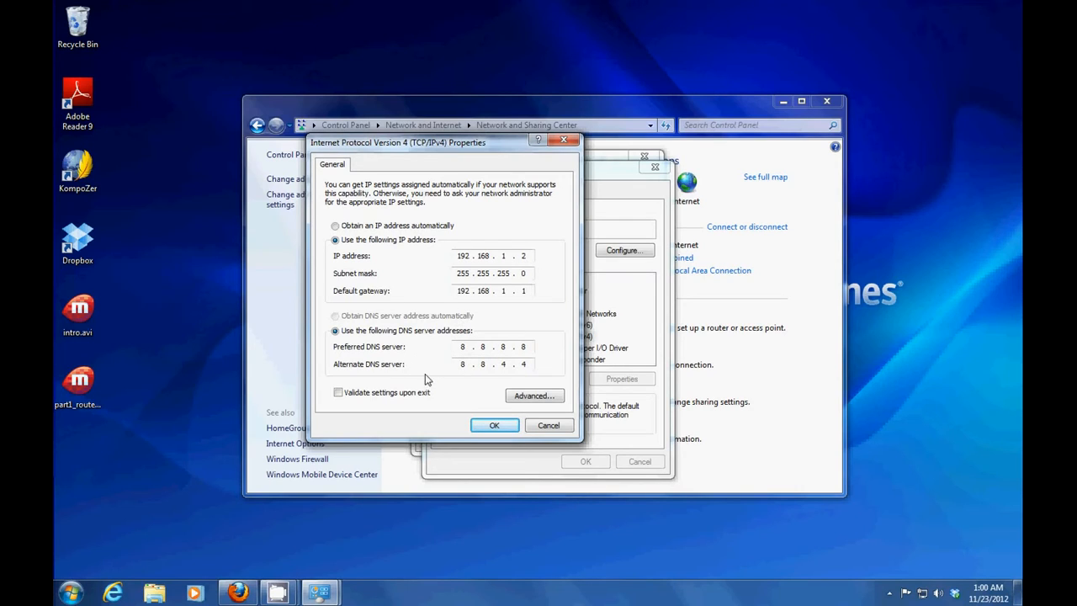
left_click(545, 429)
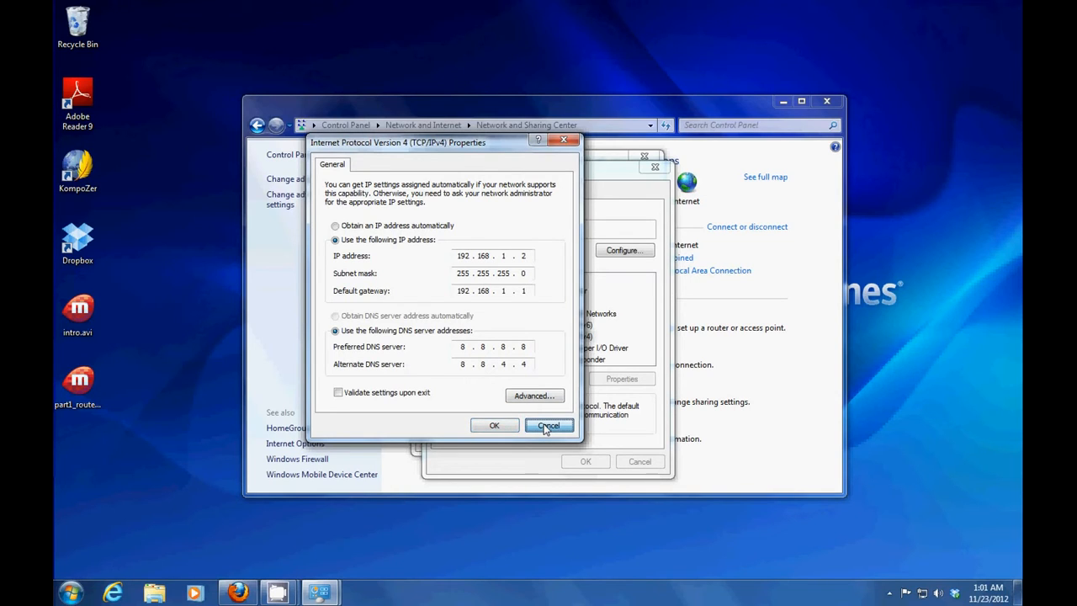
Cancel the connection properties without saving and bring the screen recorder back
left_click(633, 461)
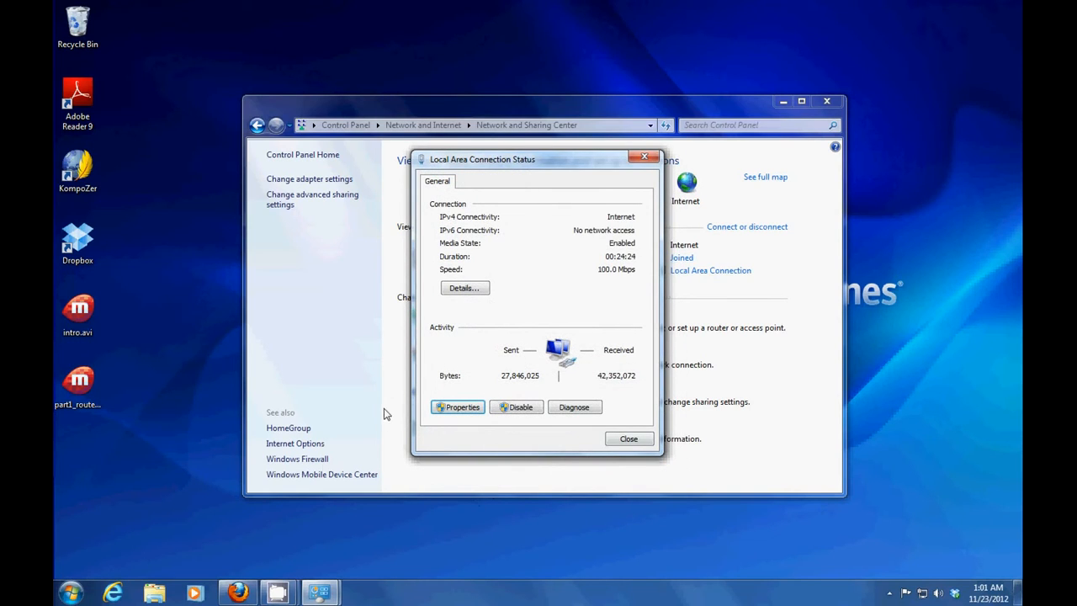
mouse_move(278, 589)
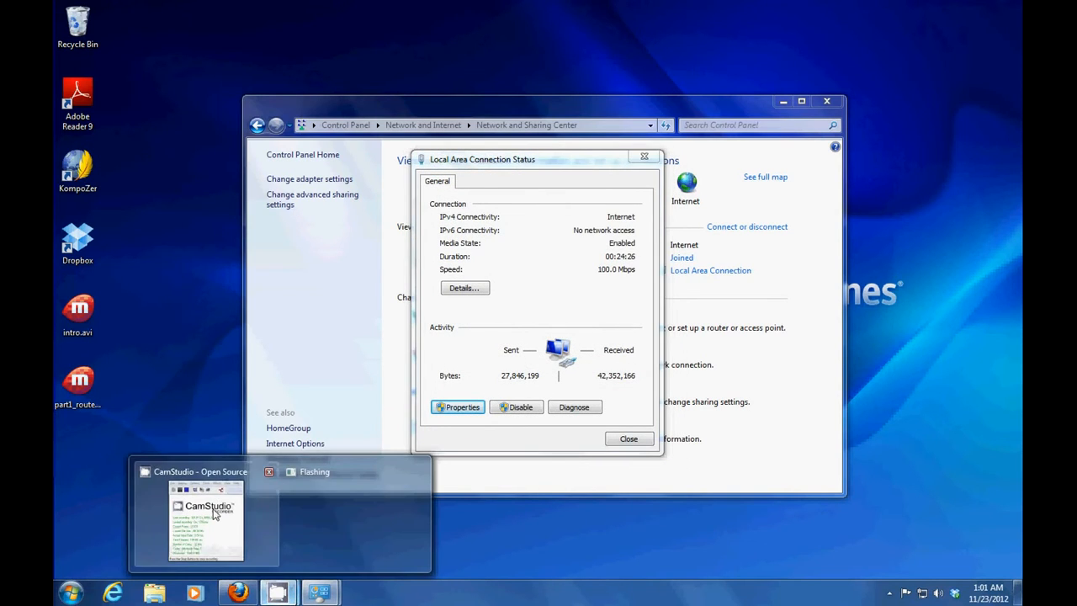
left_click(215, 505)
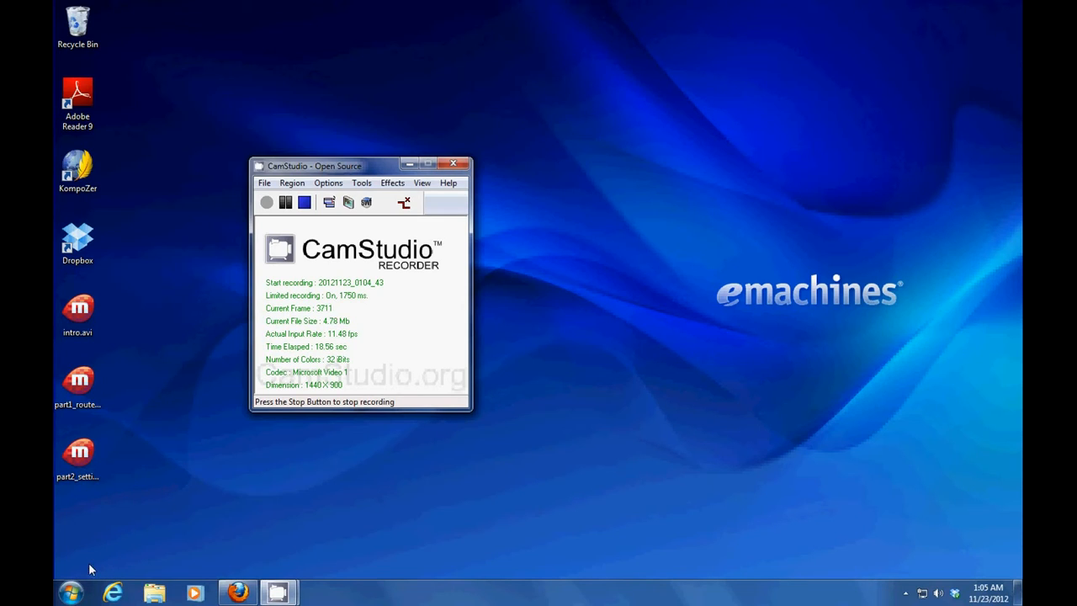
Open the Services console via Control Panel's System and Security > Administrative Tools
left_click(74, 589)
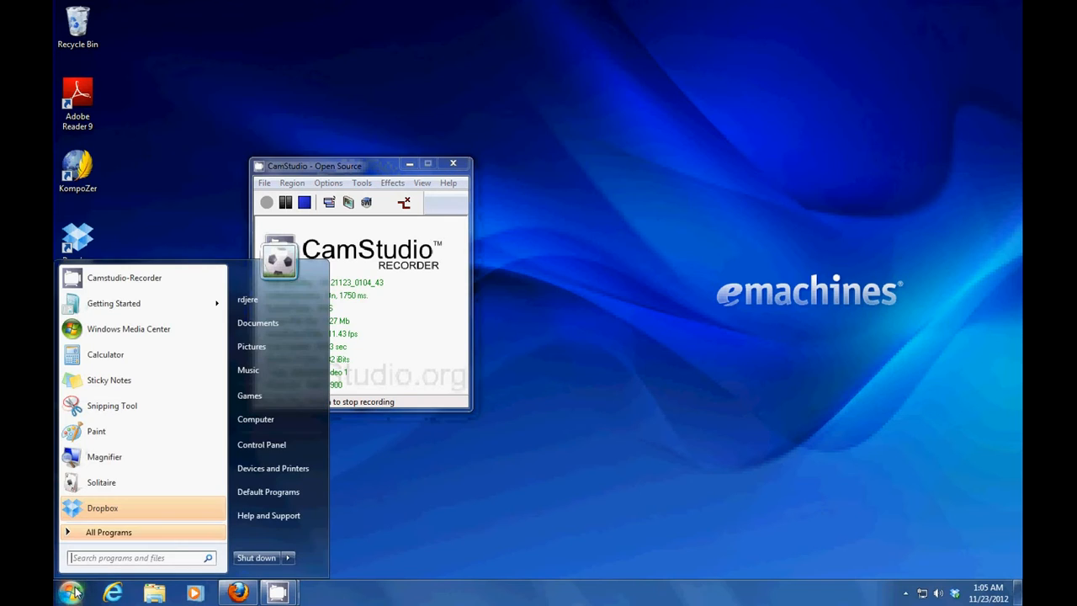
left_click(262, 443)
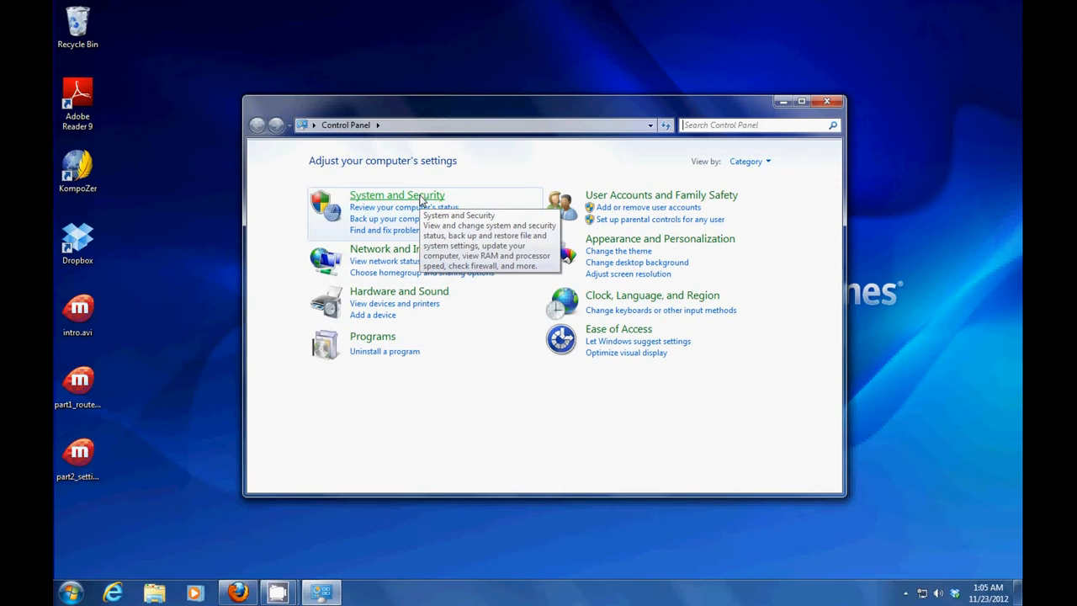
left_click(422, 197)
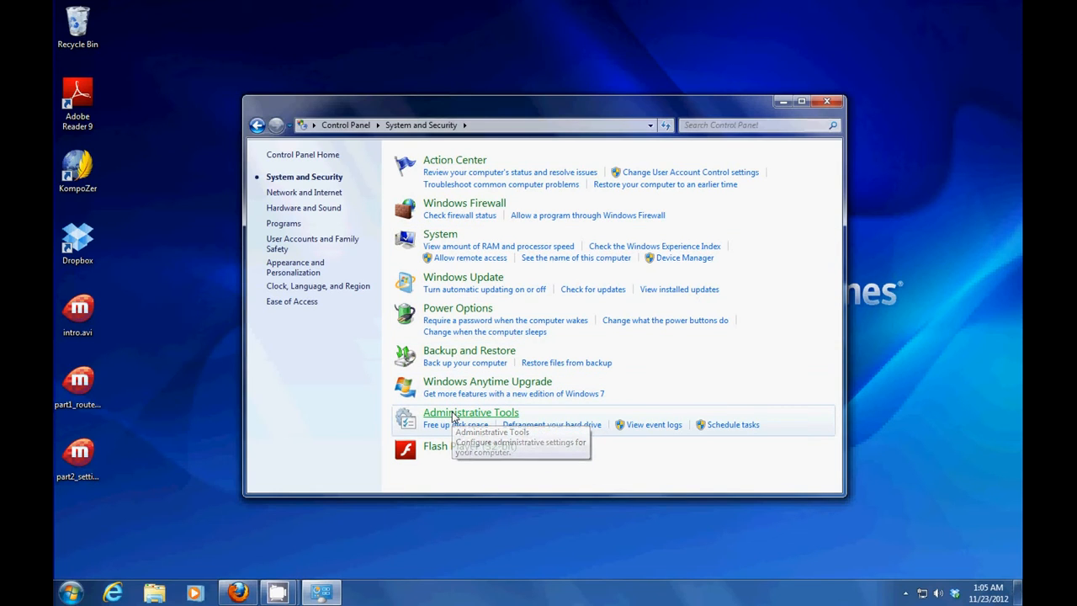
left_click(453, 416)
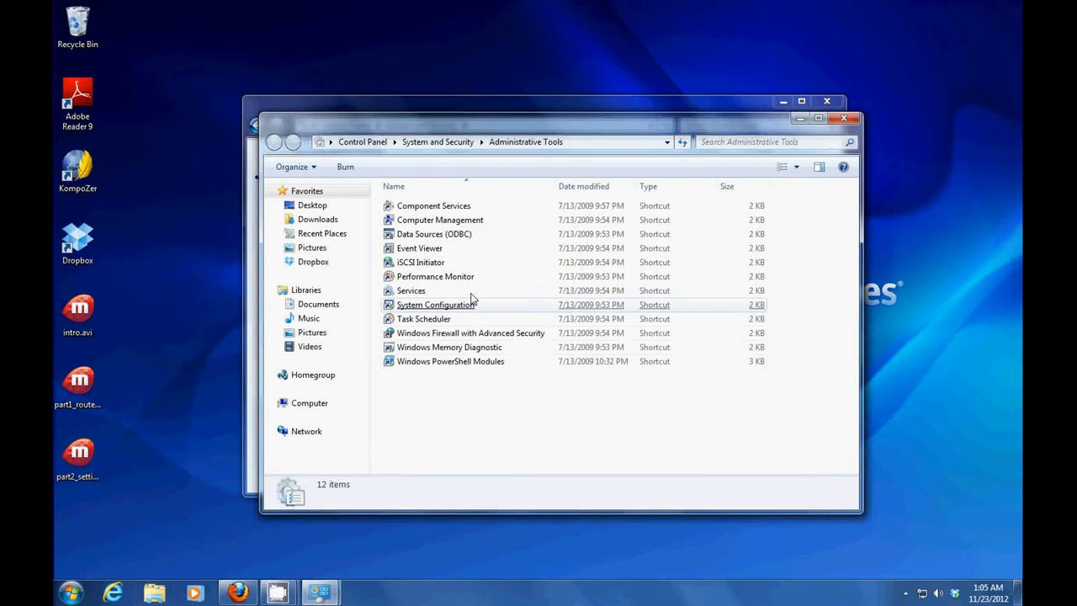
left_click(414, 291)
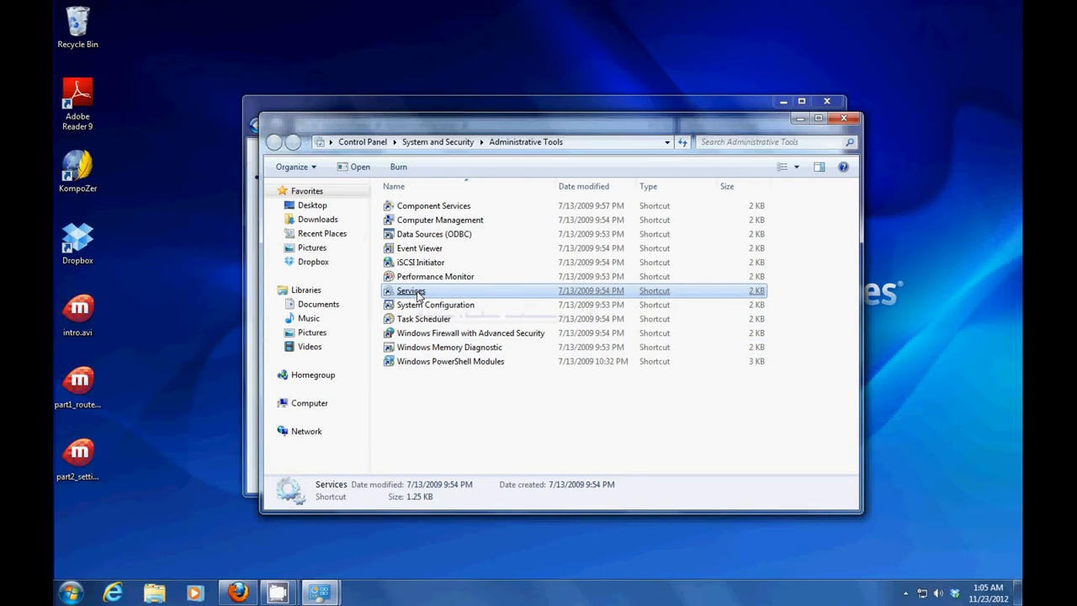
double_click(414, 291)
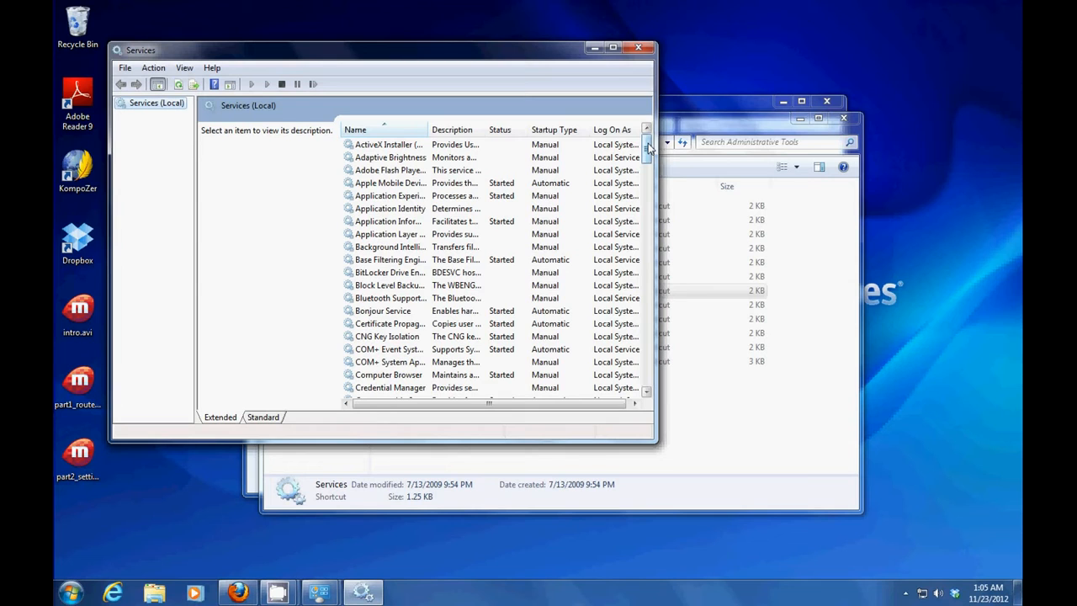
Check LPD Service is Started and Automatic, then close Administrative Tools and Services
left_click_drag(648, 147, 647, 214)
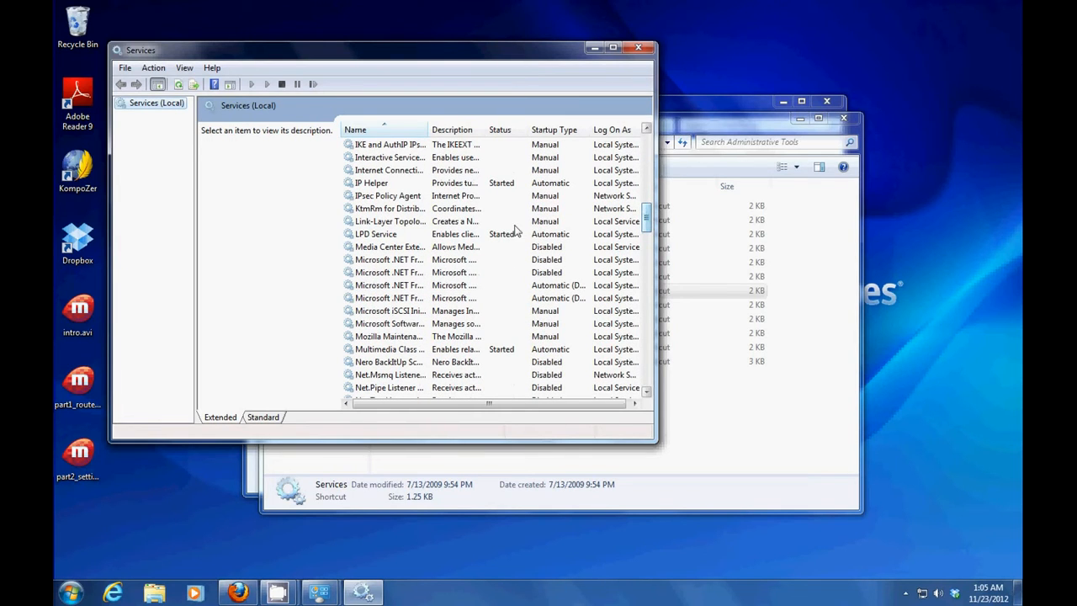
left_click(388, 235)
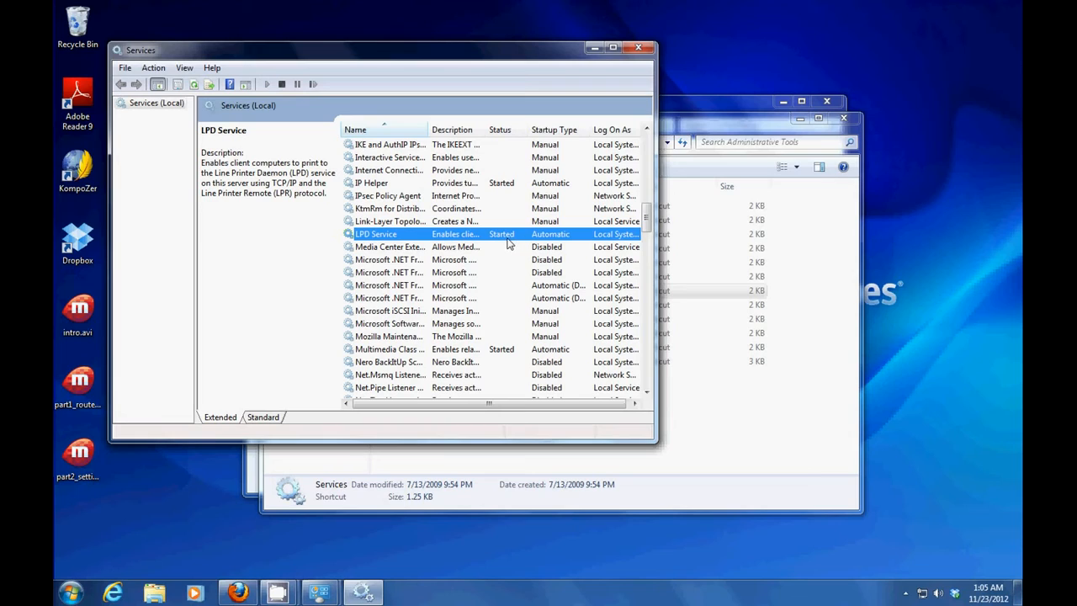
right_click(387, 239)
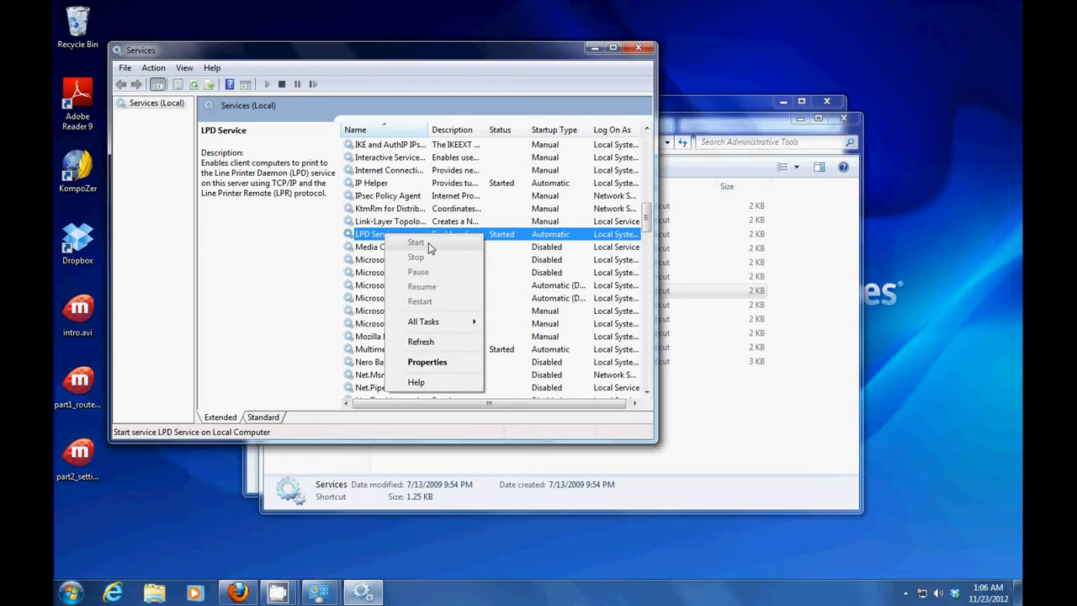
left_click(806, 249)
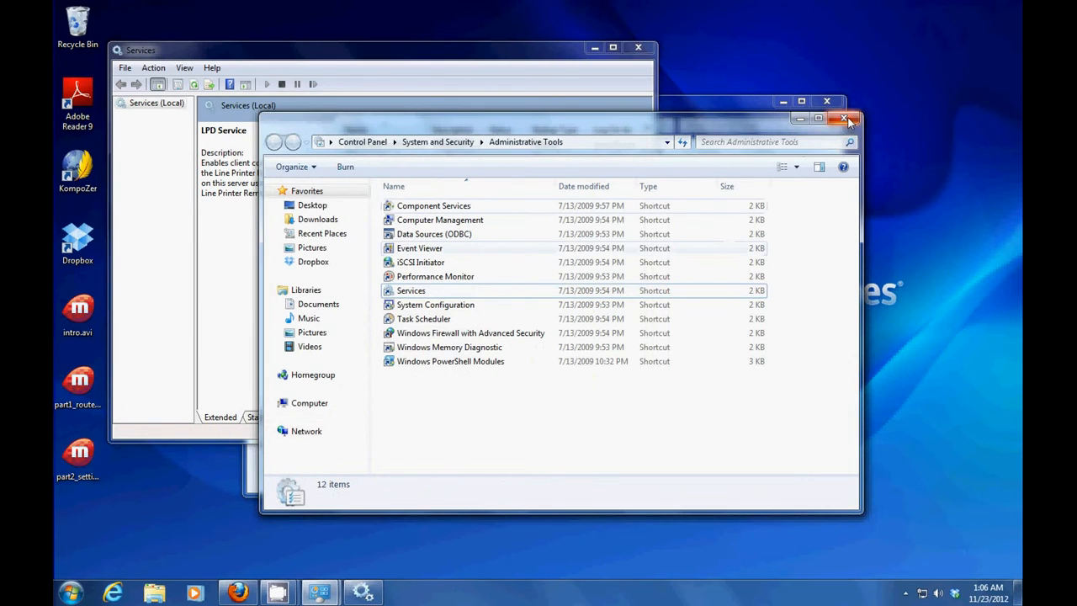
left_click(843, 118)
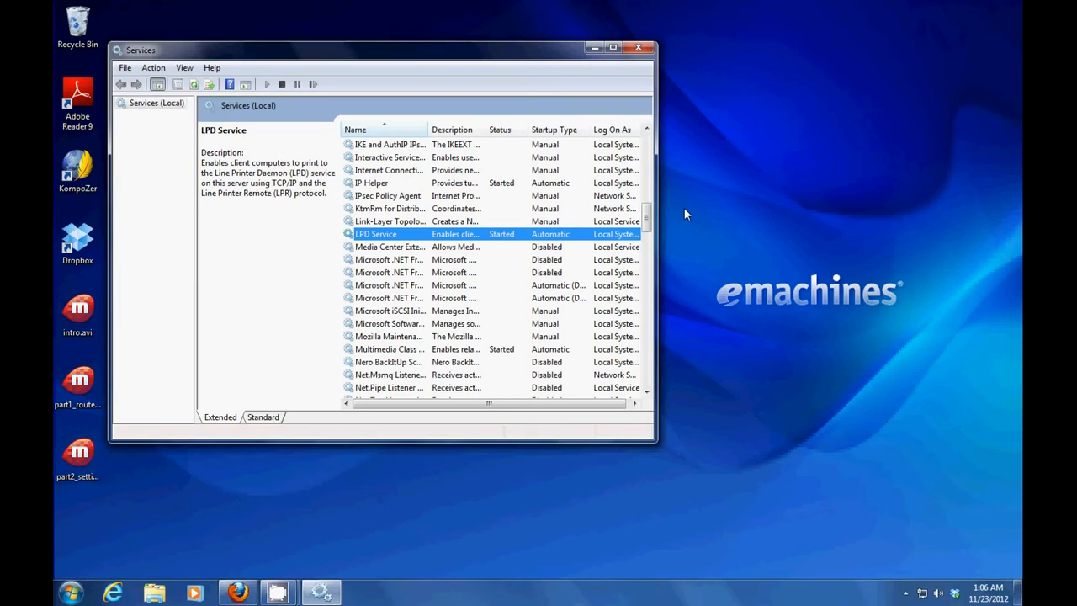
left_click(640, 49)
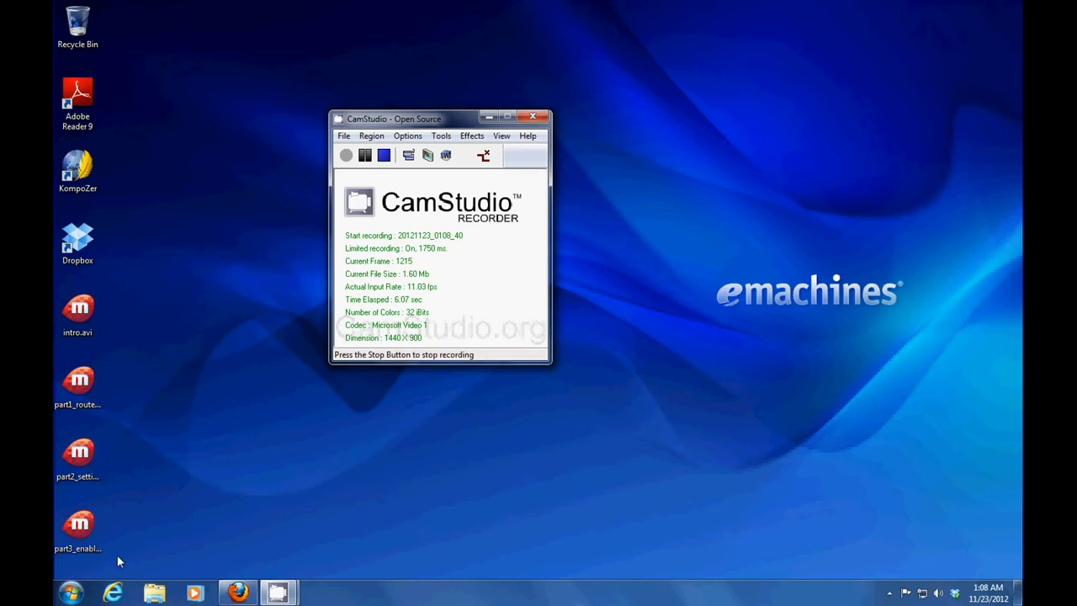
Open Devices and Printers from the Control Panel via the Start menu
left_click(72, 592)
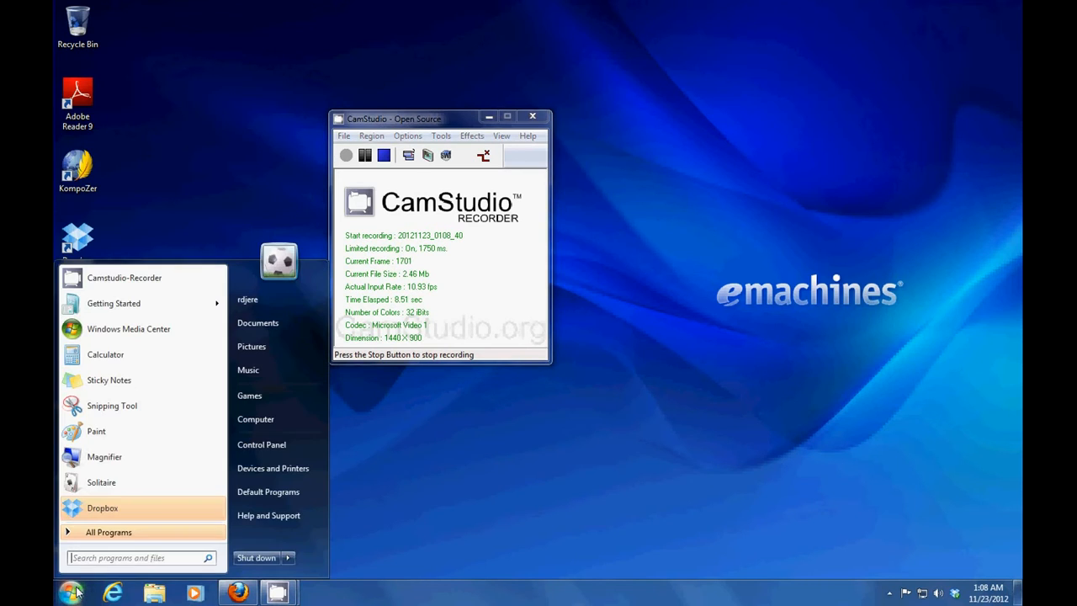
left_click(278, 445)
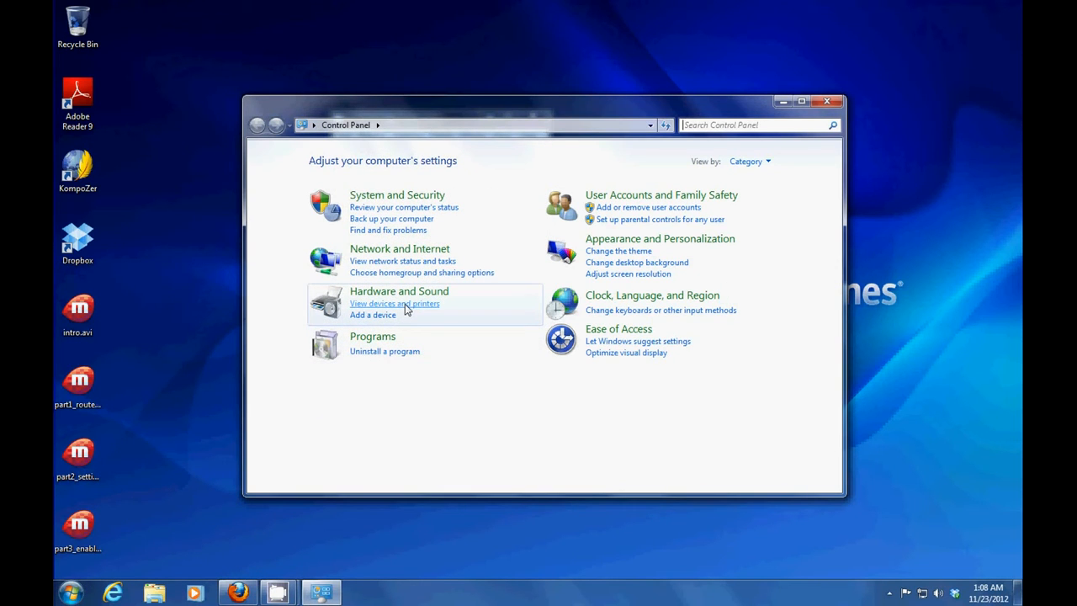
left_click(404, 306)
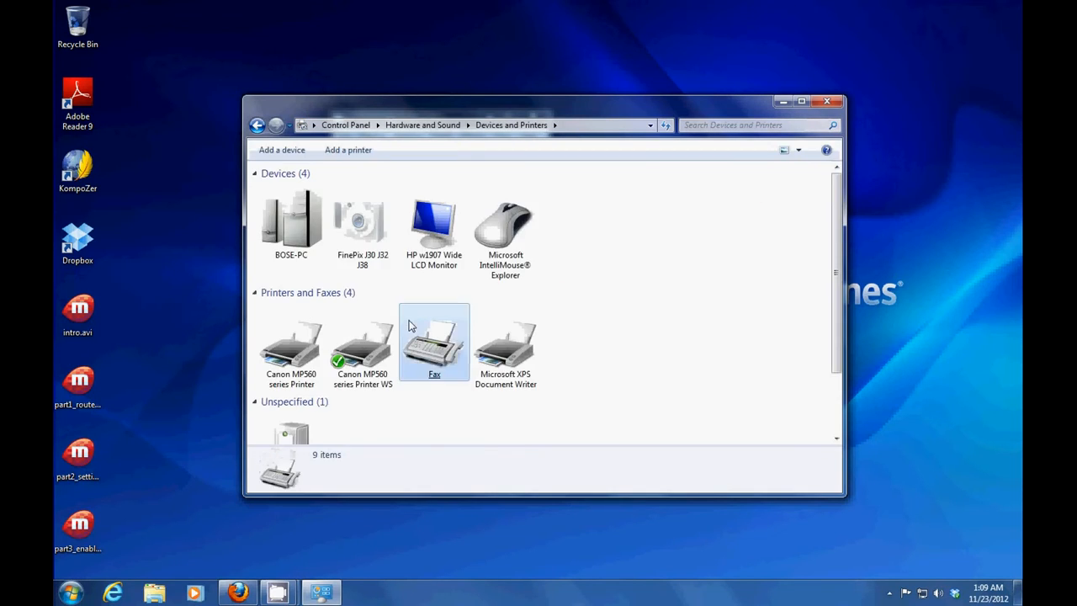
Open the Canon MP560 series Printer WS properties and show its Sharing tab
left_click(414, 333)
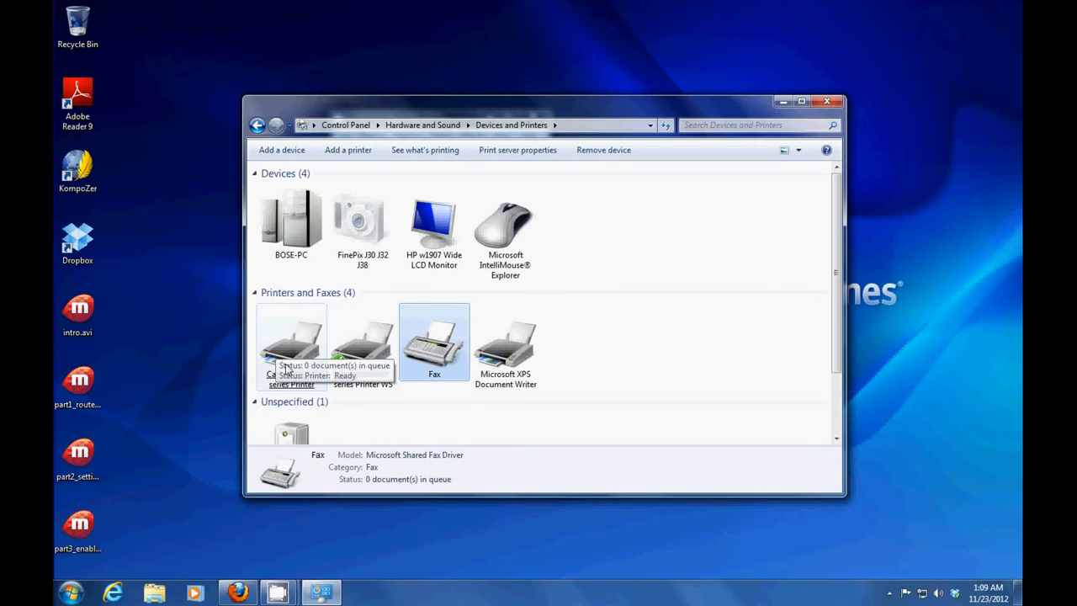
left_click(354, 374)
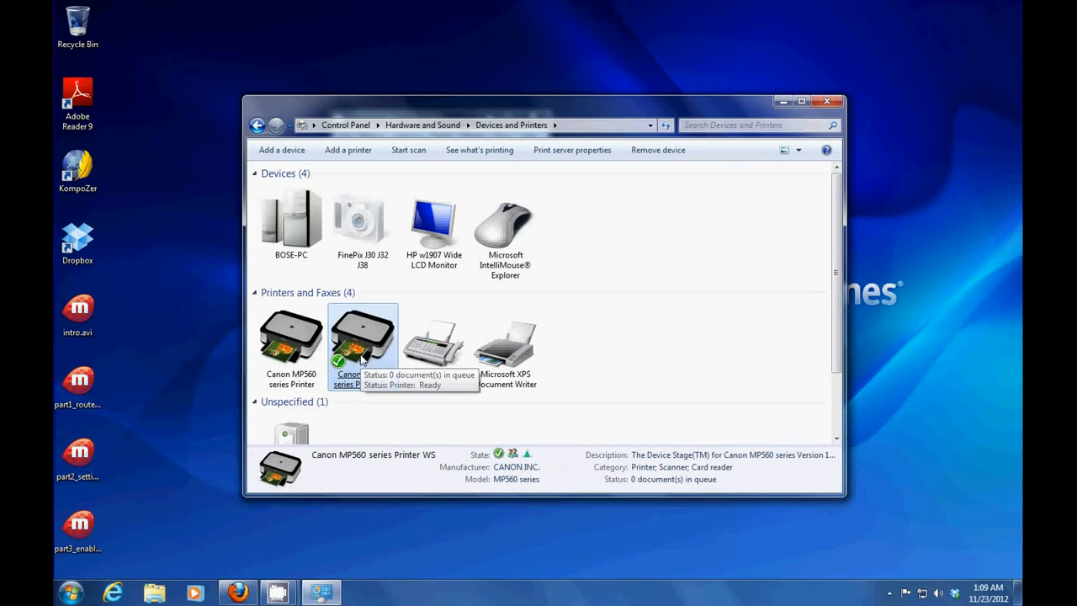
right_click(361, 352)
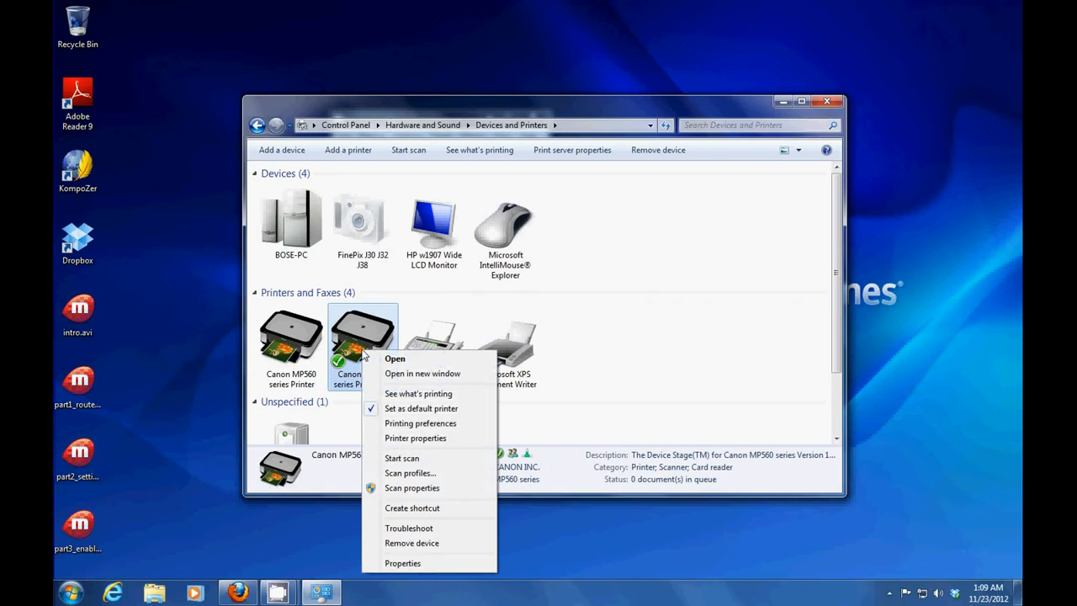
left_click(416, 439)
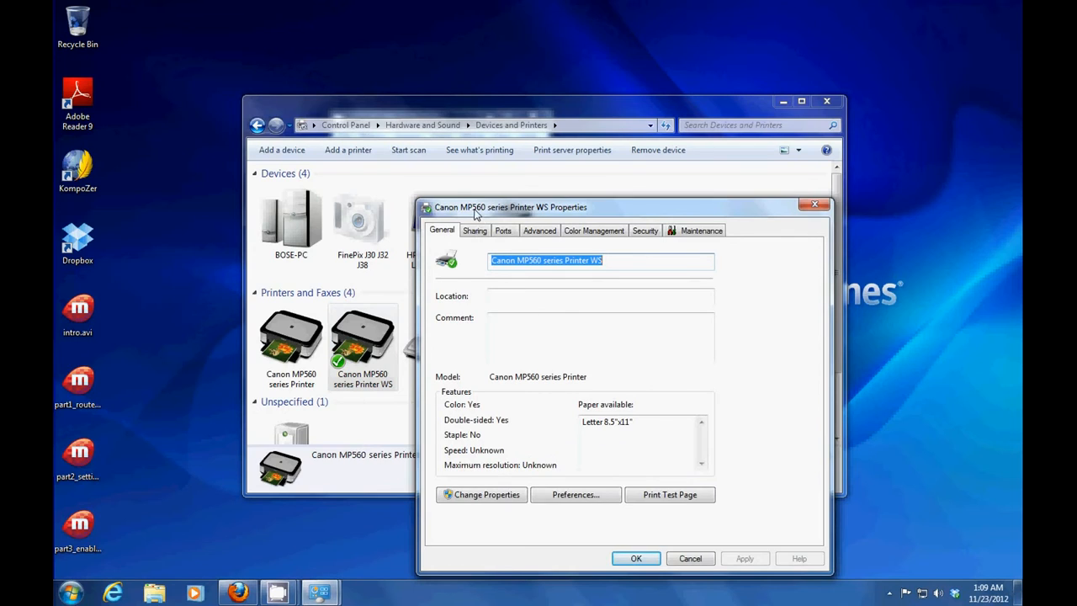
left_click_drag(476, 209, 426, 184)
left_click(424, 206)
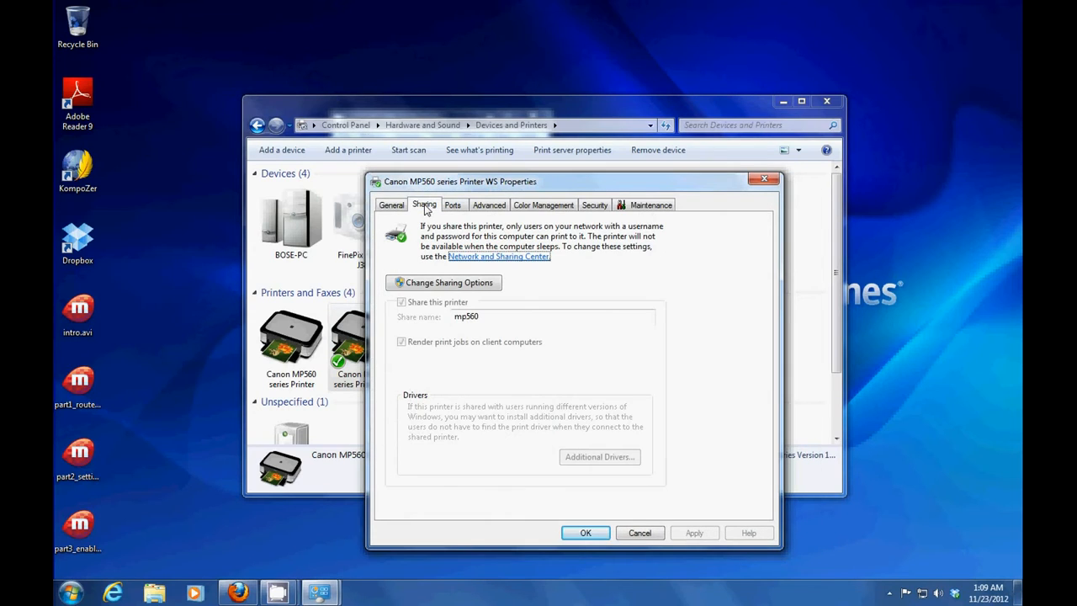
Toggle sharing off and on, type share name epsonstylus850, then cancel and close Devices and Printers
left_click(419, 287)
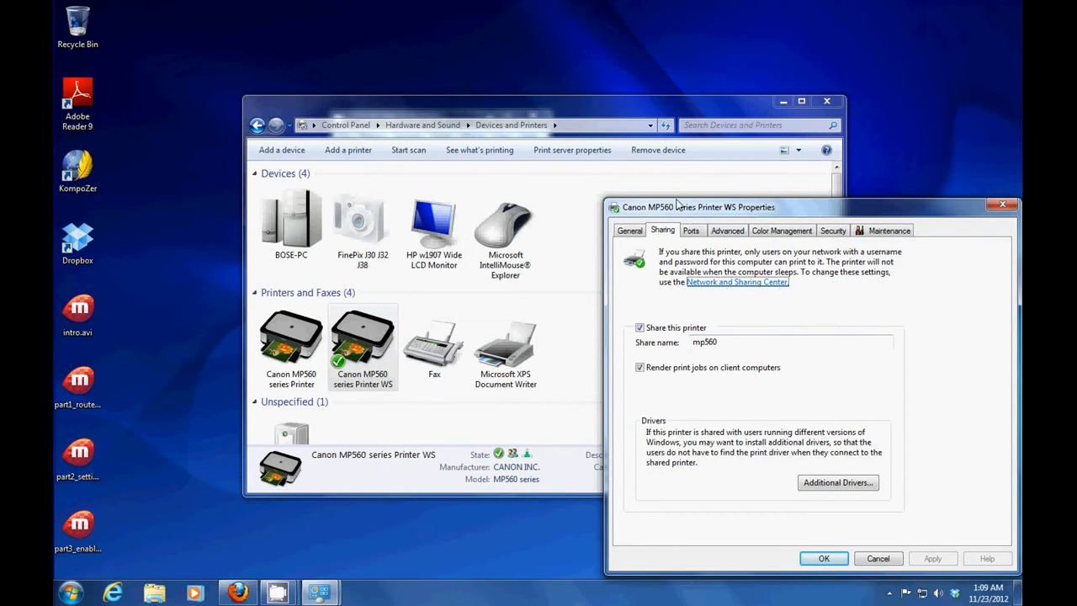
left_click_drag(673, 210, 297, 102)
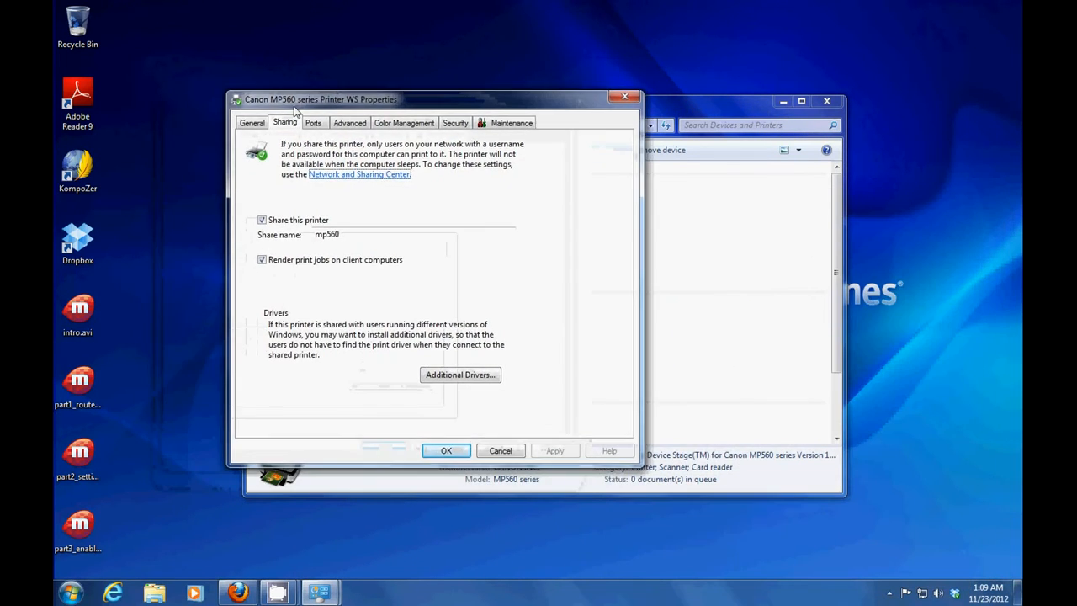
left_click(262, 220)
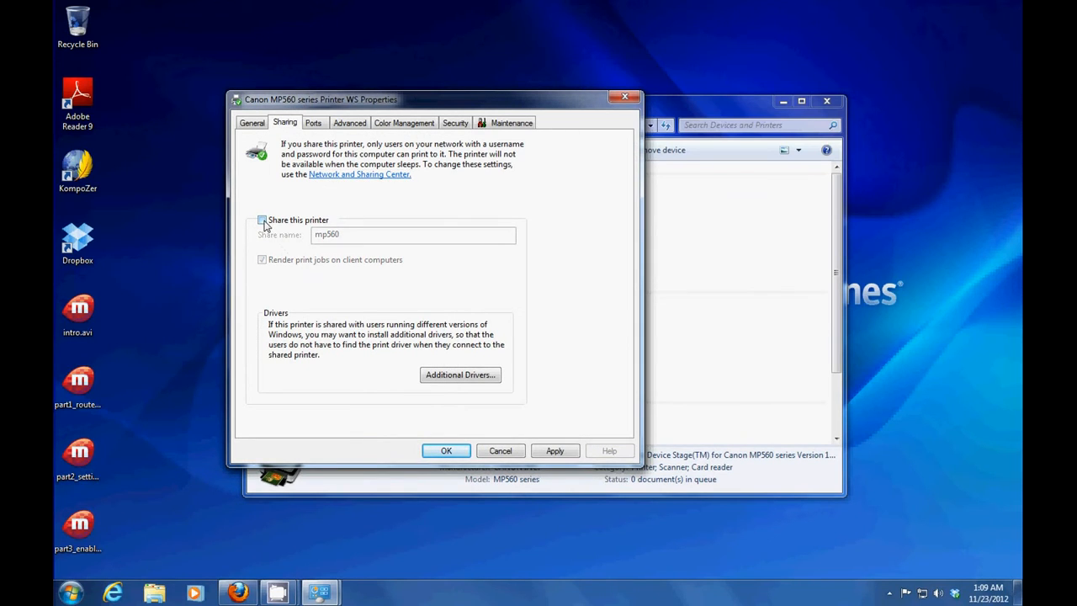
left_click(262, 220)
double_click(316, 236)
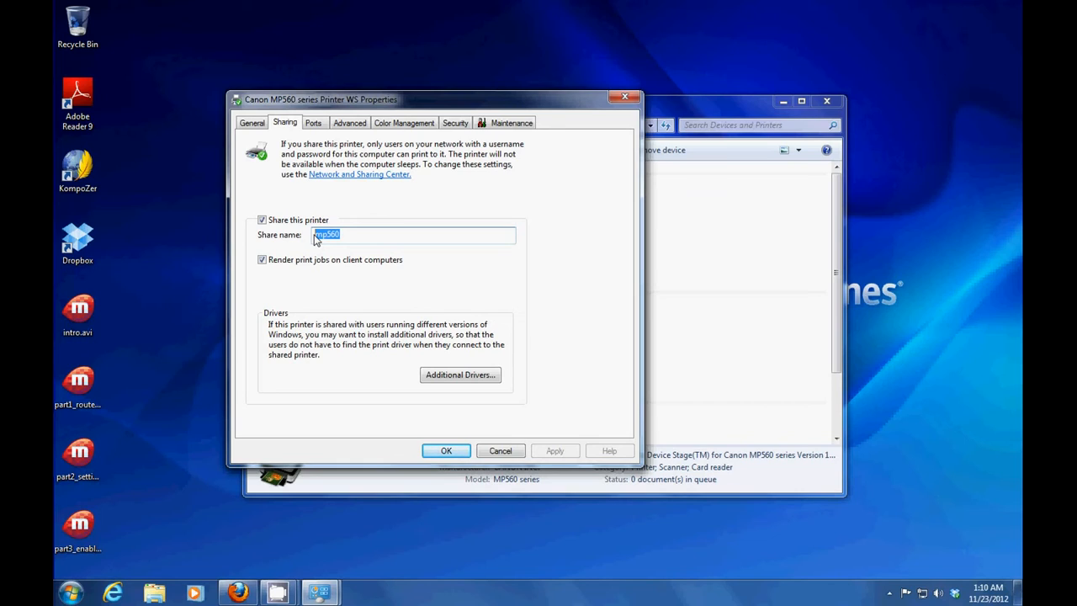
type("ep")
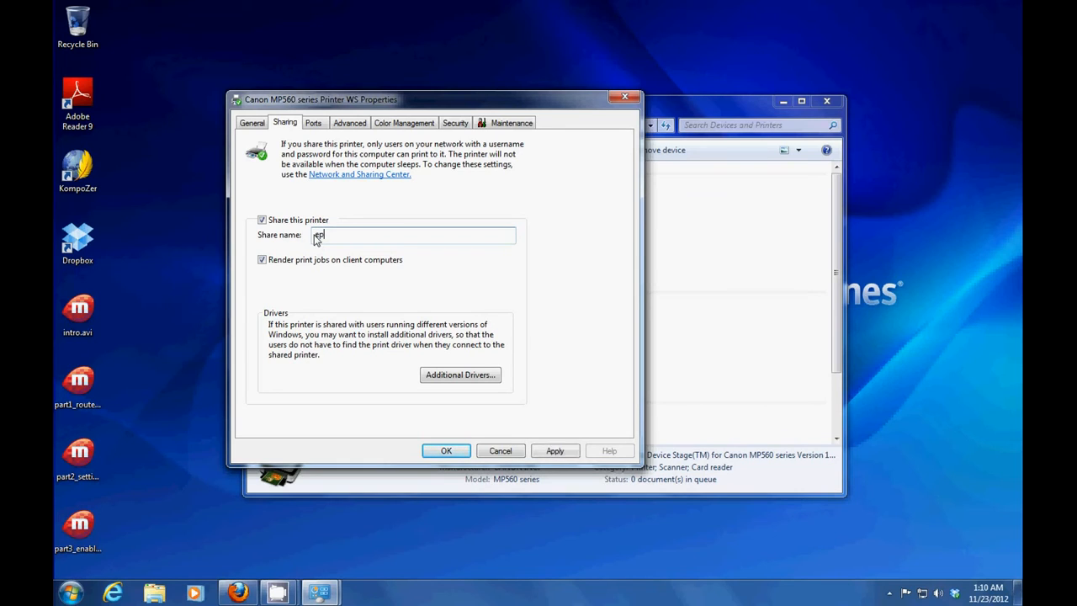
type("sonstylus850")
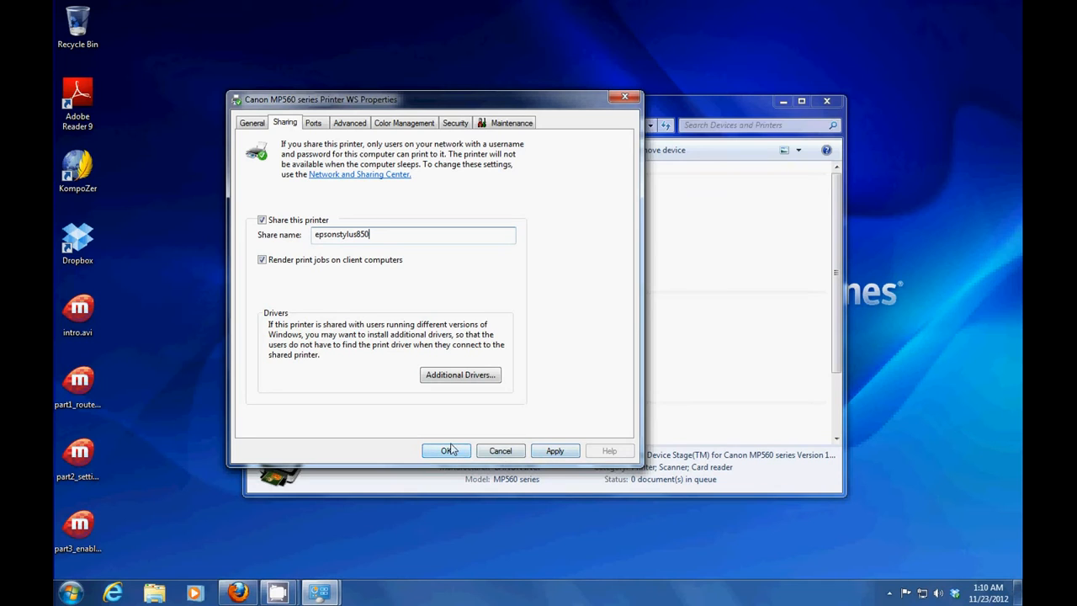
left_click(510, 453)
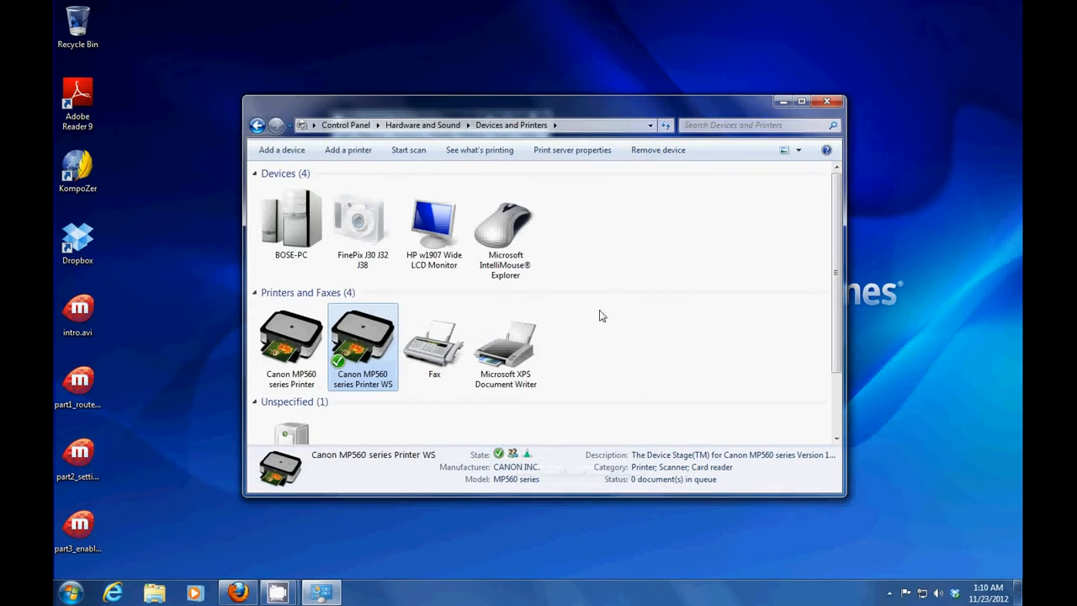
left_click(827, 102)
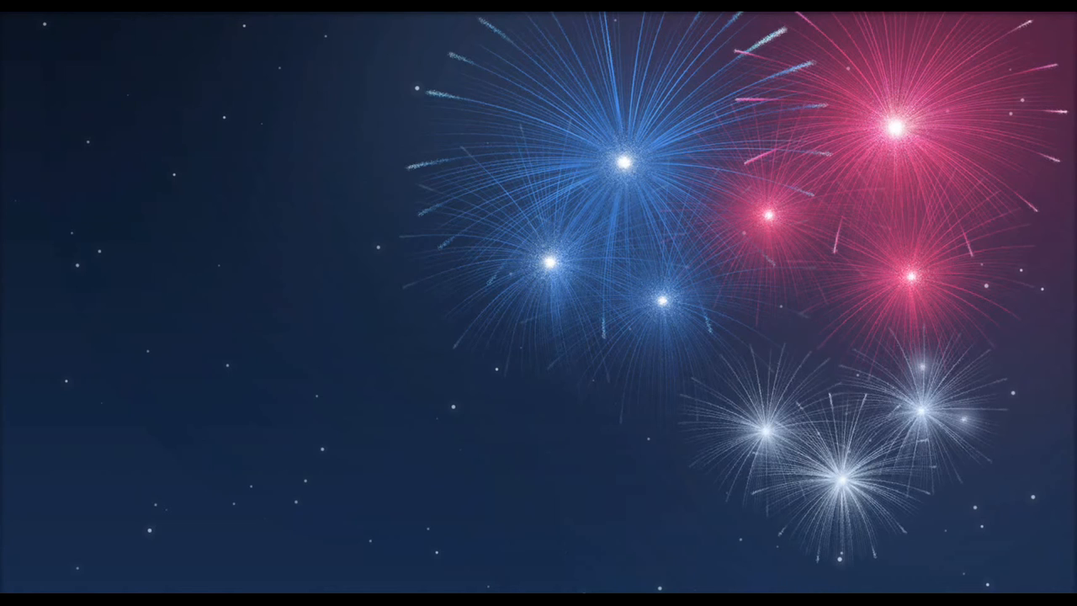
Launch Printing from the Other category of the Activities applications list
mouse_move(1, 11)
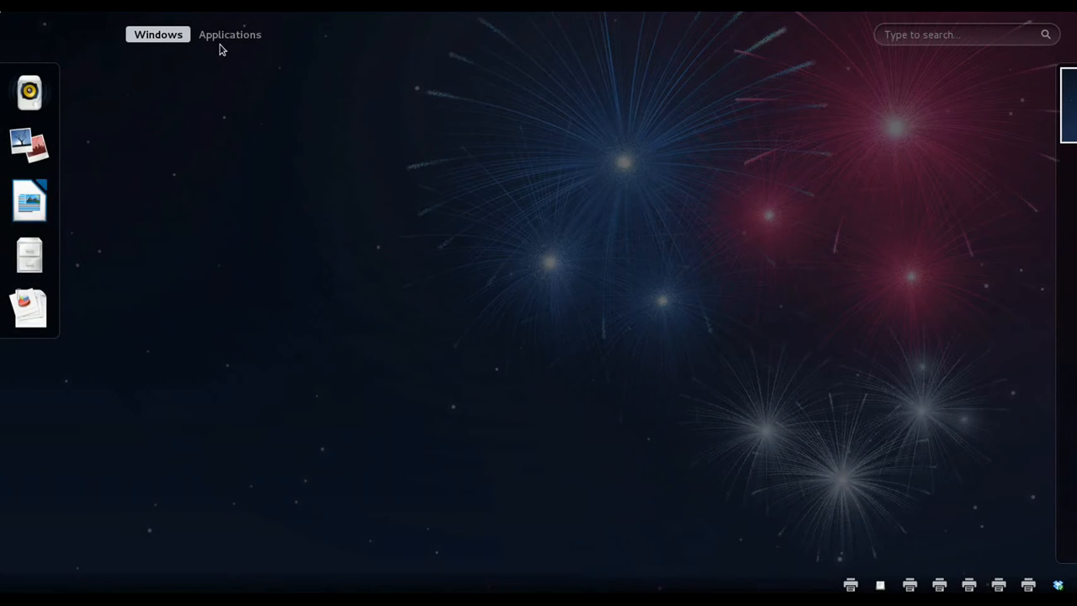
left_click(226, 39)
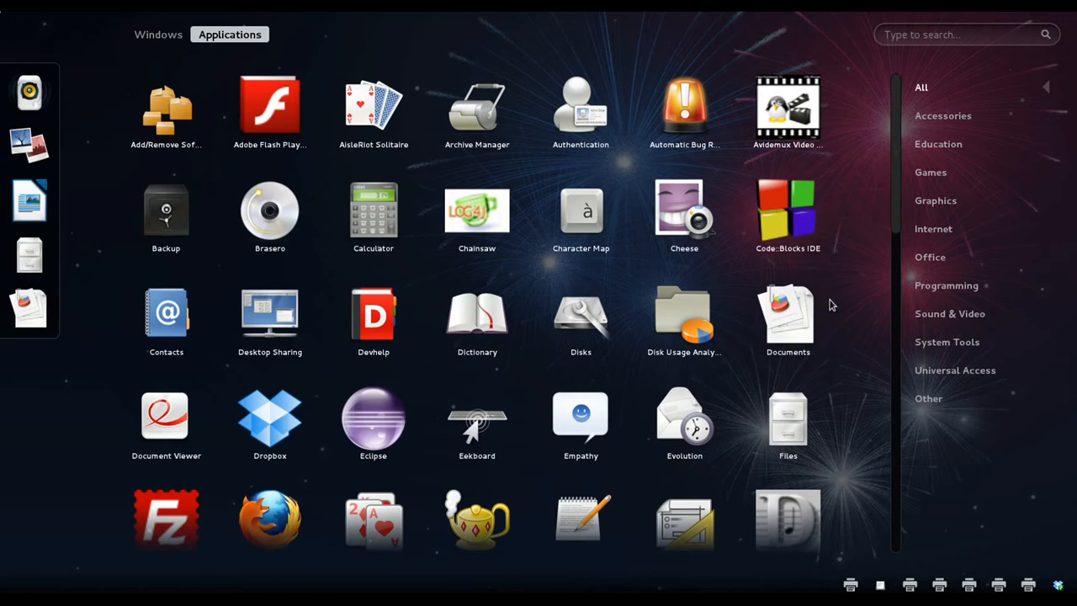
left_click(930, 399)
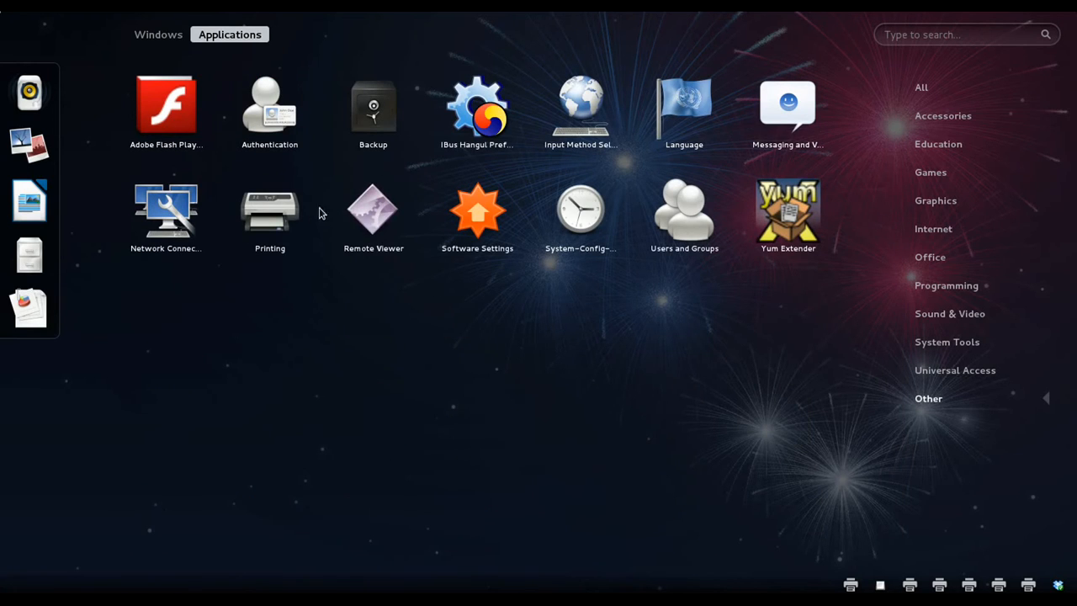
left_click(275, 206)
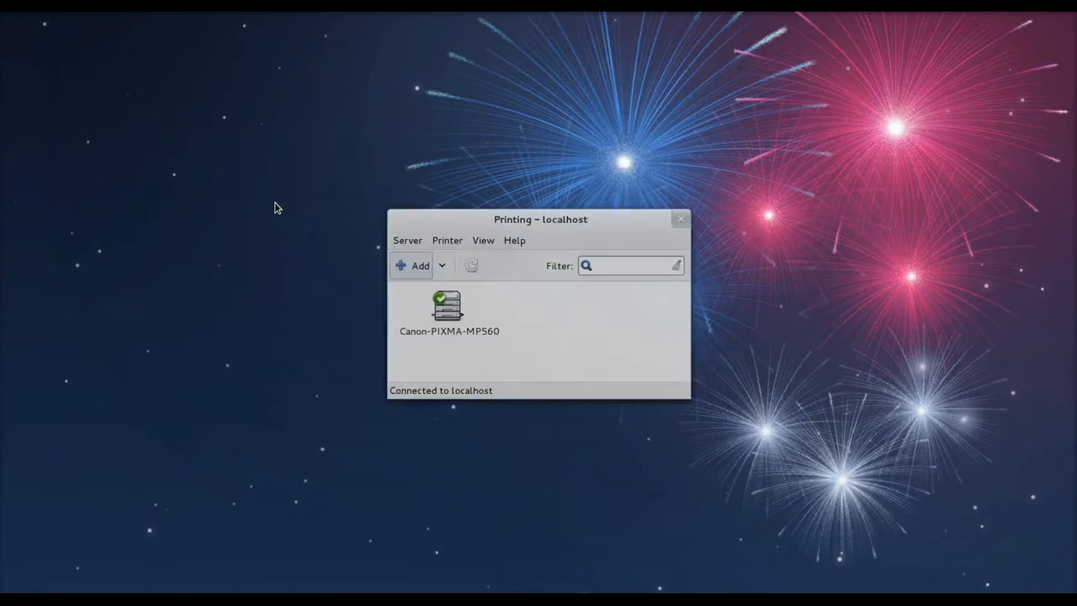
Start adding a new printer and authenticate with the administrator password
left_click_drag(449, 220, 363, 115)
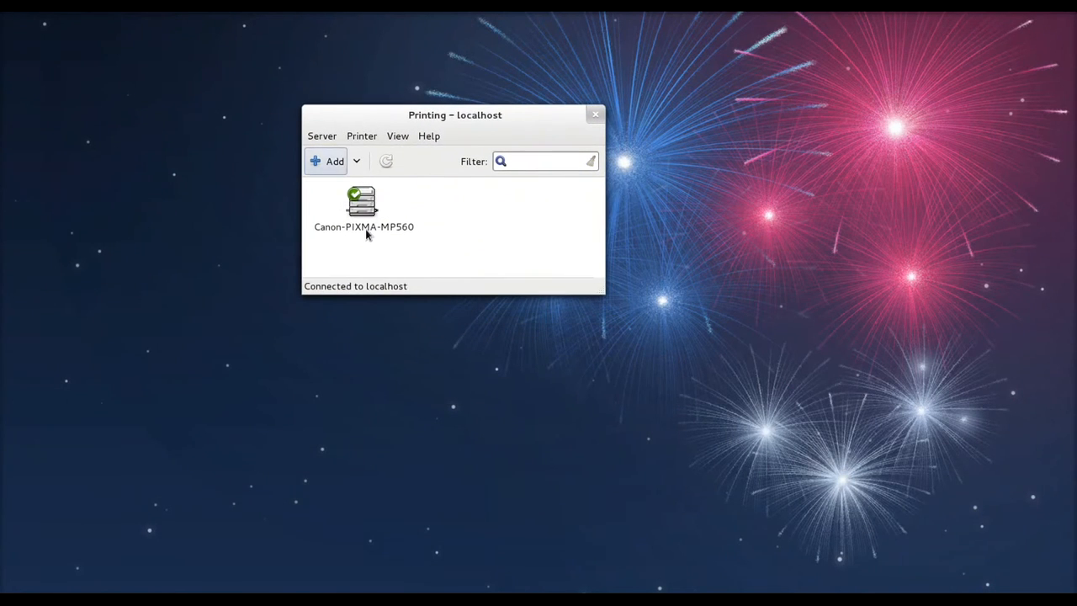
left_click(329, 167)
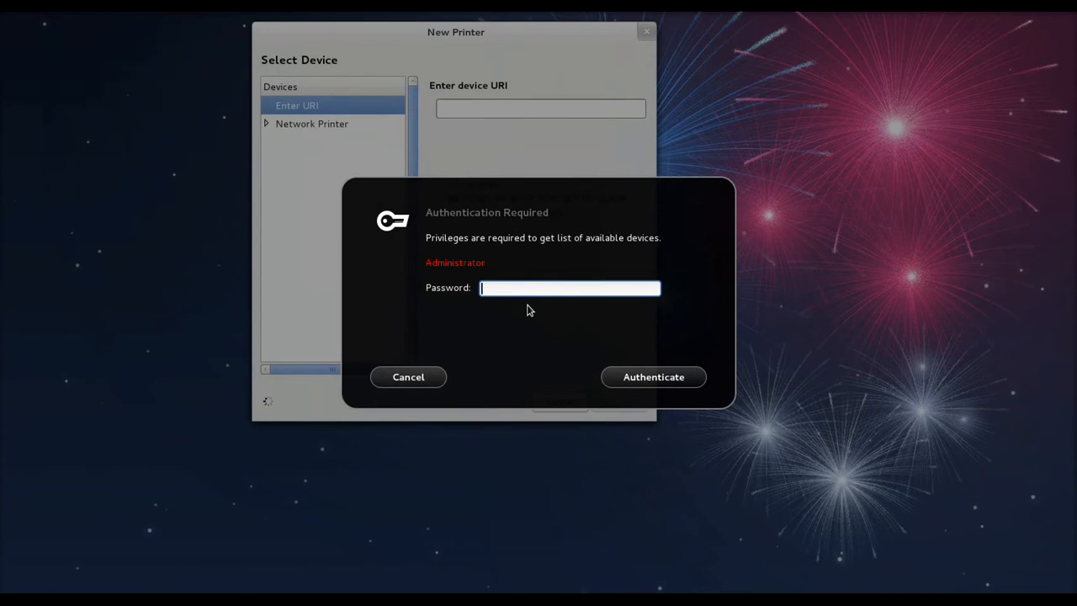
type("aaaaaaaaaaa")
left_click(631, 376)
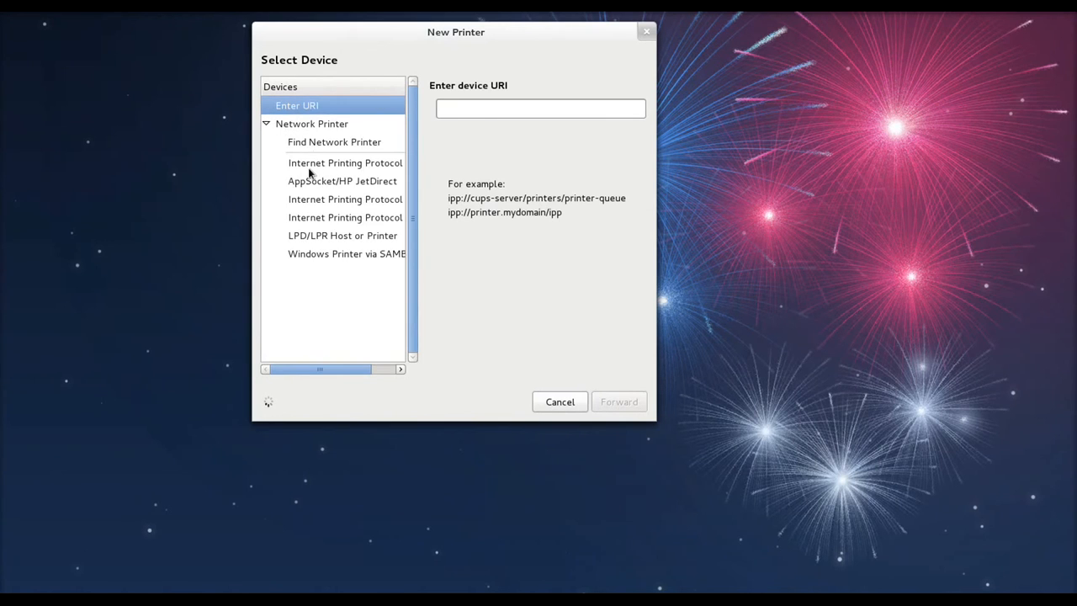
Choose LPD/LPR with host 192.168.1.2 and queue mp560, then go Forward
left_click(306, 236)
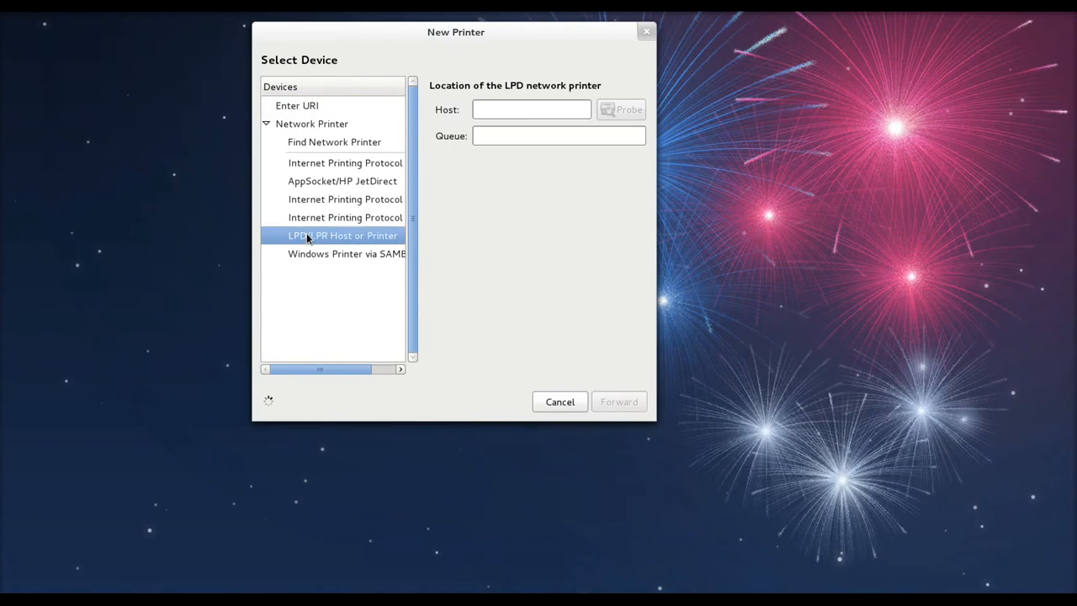
left_click(495, 106)
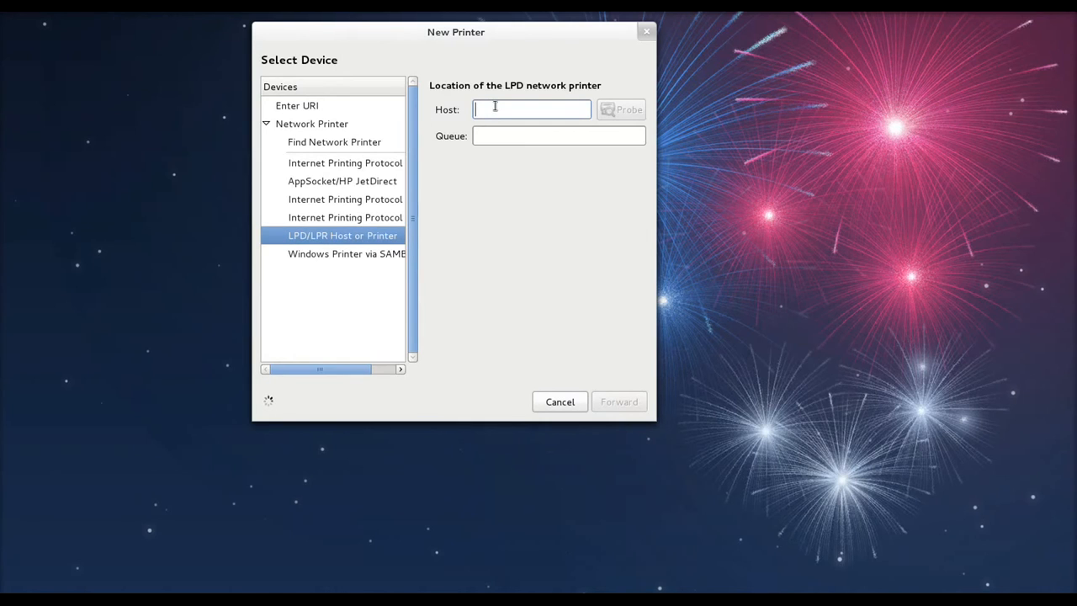
type("1")
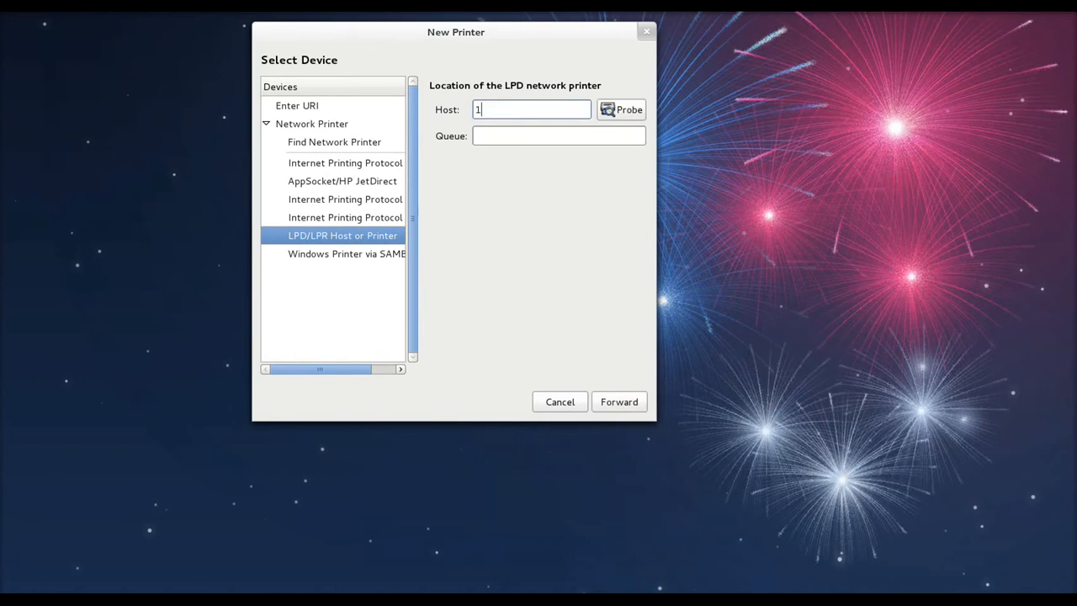
type("92.168.1.2")
left_click(503, 139)
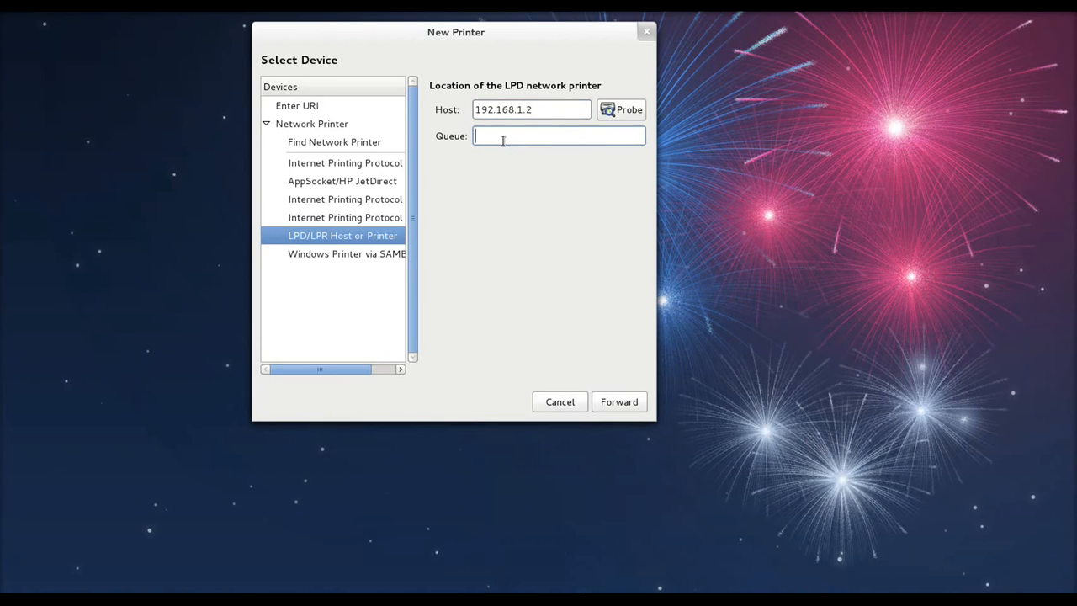
type("mp560")
left_click(612, 404)
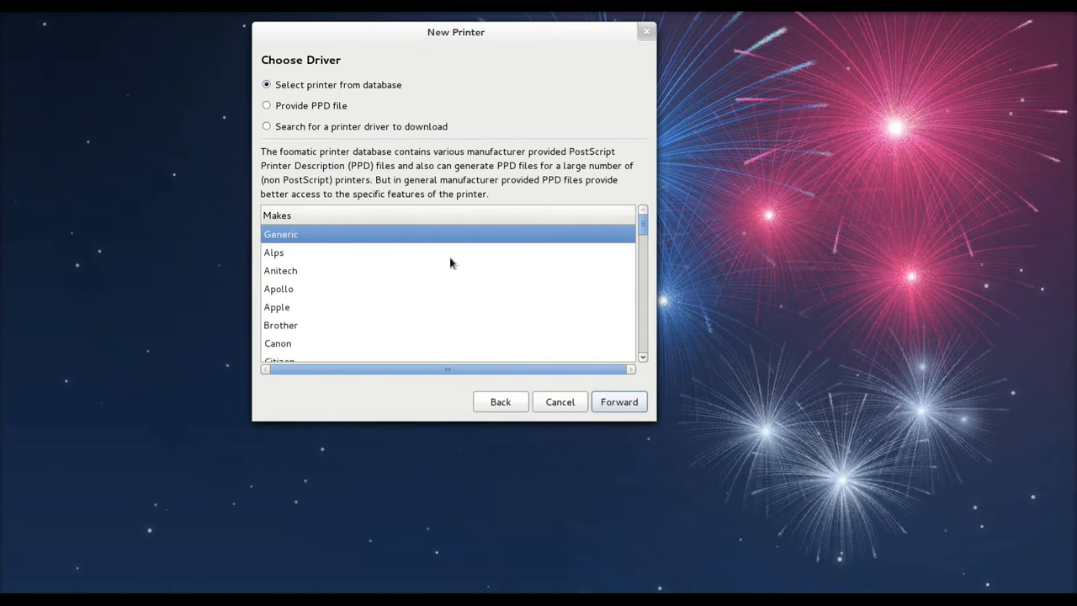
Select HP in the Makes list and continue to the HP models and drivers
left_click_drag(645, 223, 637, 262)
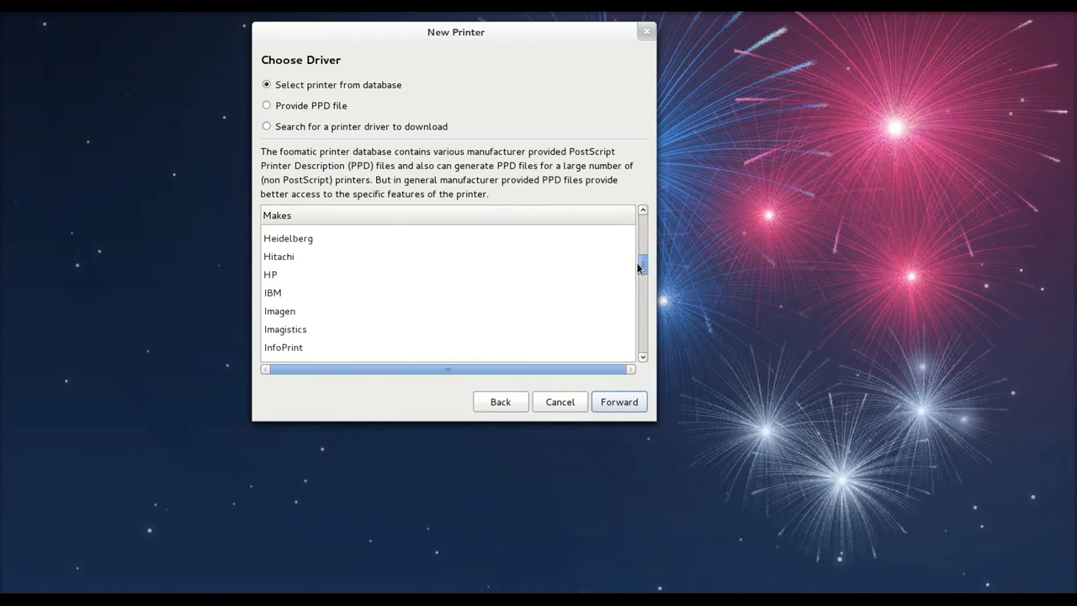
left_click(271, 274)
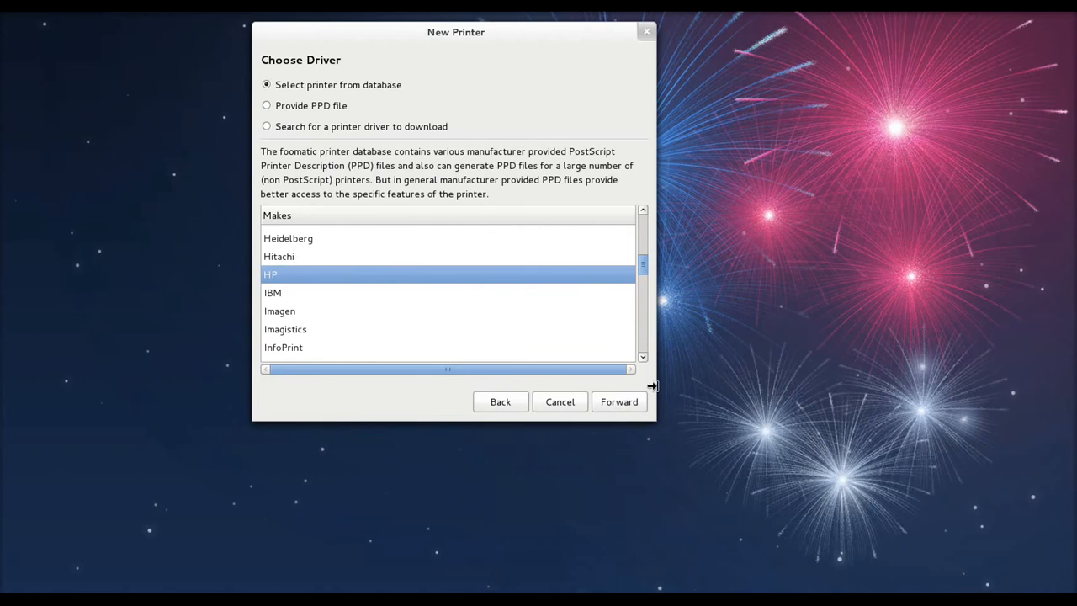
left_click(620, 402)
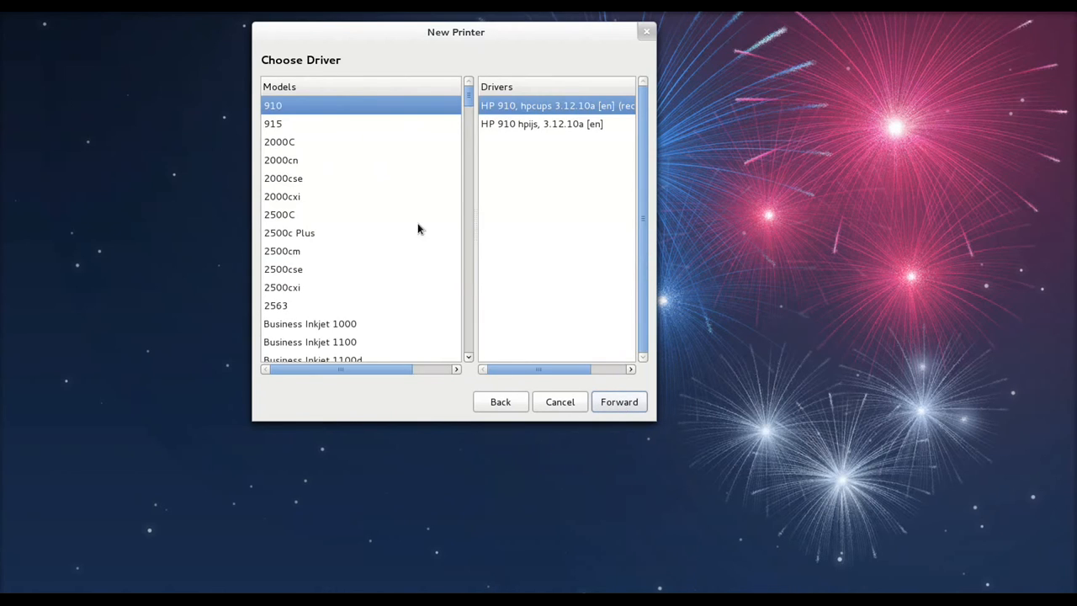
Choose the Color LaserJet cp3505 model and keep its recommended Postscript driver
scroll(468, 105, "down", 10)
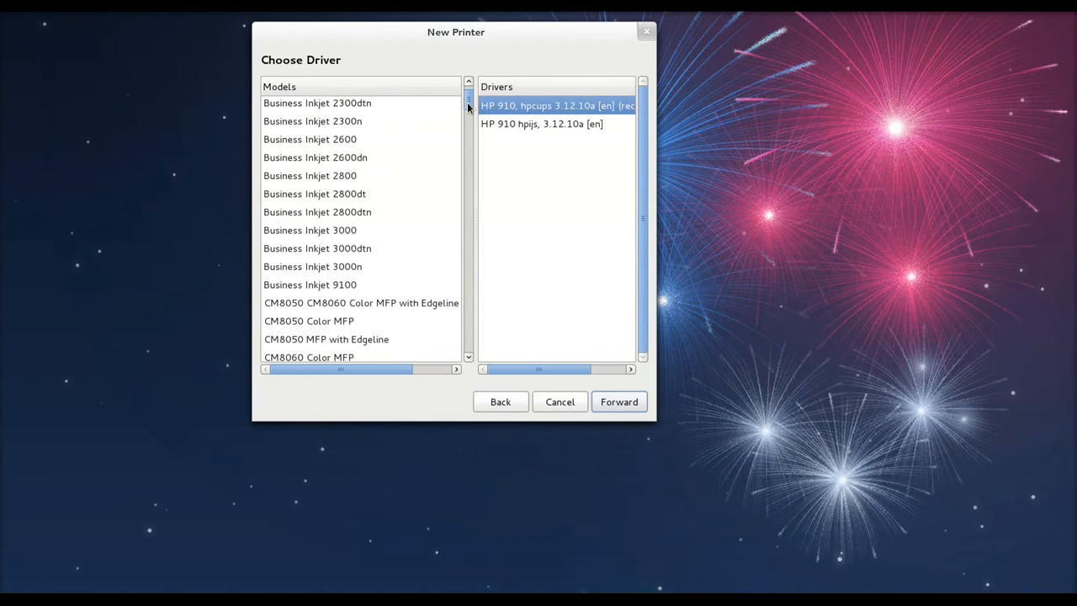
scroll(469, 105, "down", 20)
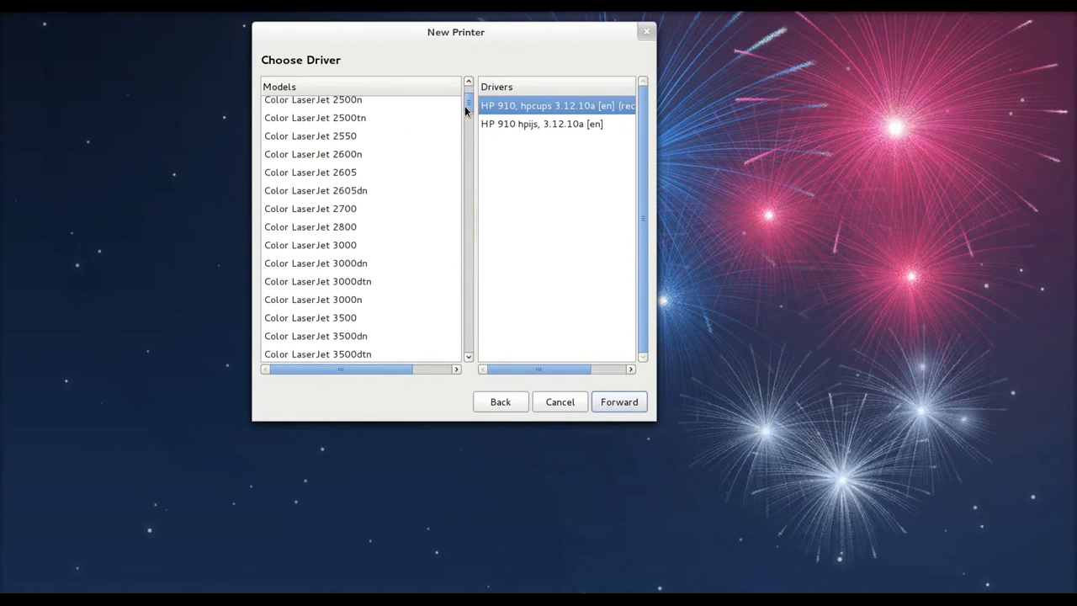
mouse_move(465, 112)
left_mouse_down()
mouse_move(462, 120)
mouse_move(462, 98)
mouse_move(460, 112)
left_mouse_up()
scroll(460, 112, "down", 20)
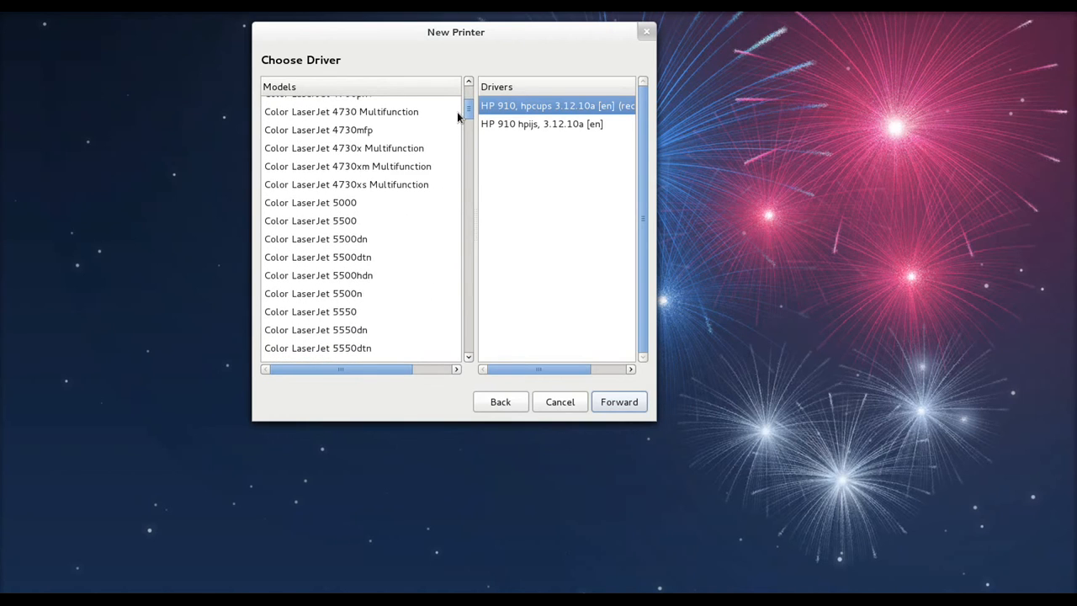
scroll(457, 112, "down", 5)
scroll(456, 113, "down", 5)
scroll(456, 121, "down", 12)
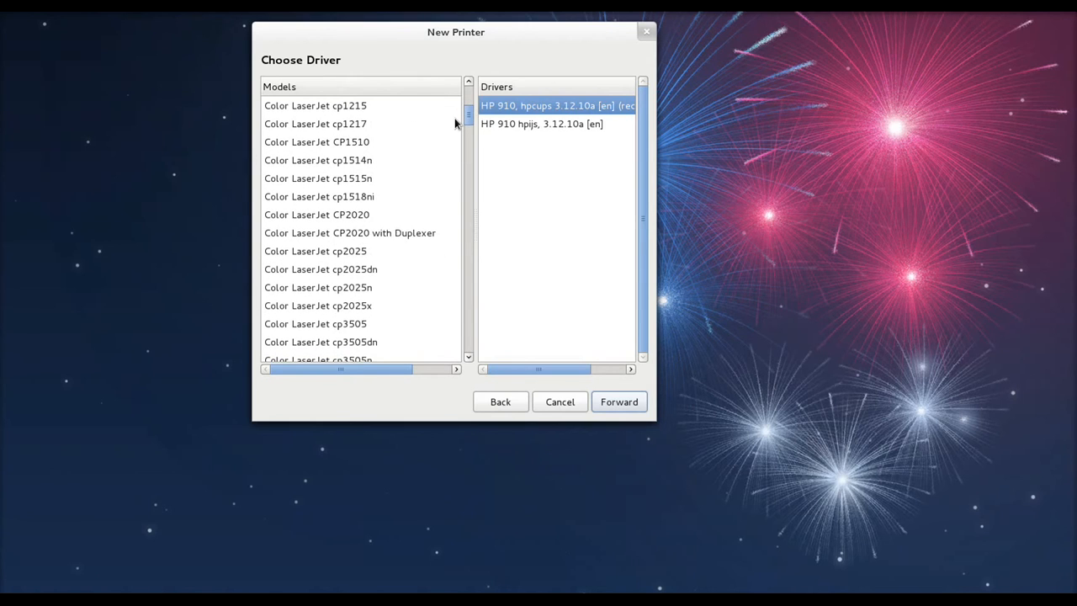
scroll(455, 118, "down", 3)
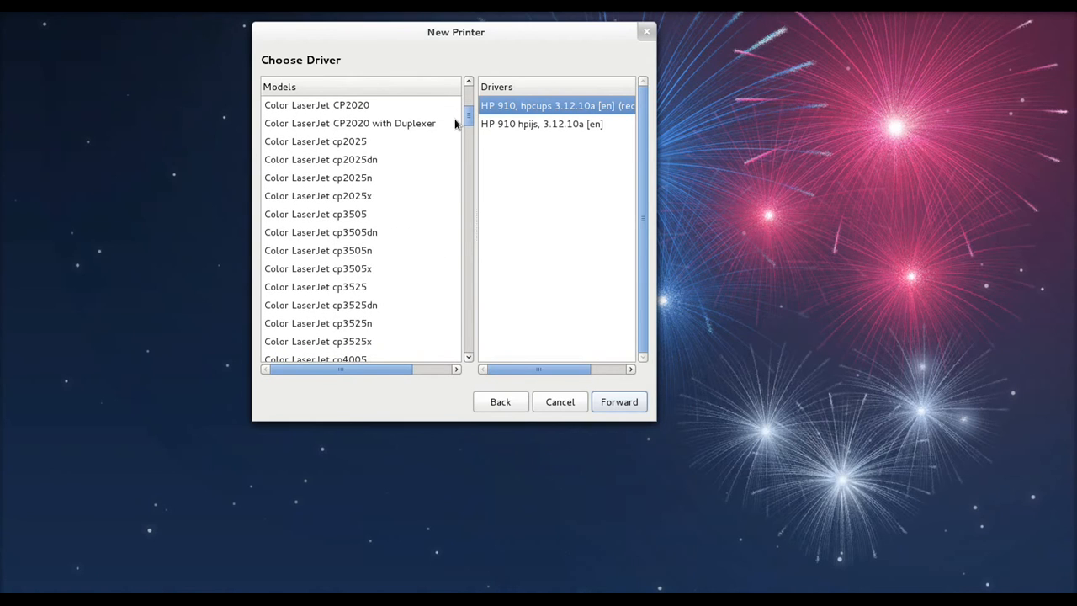
left_click(319, 217)
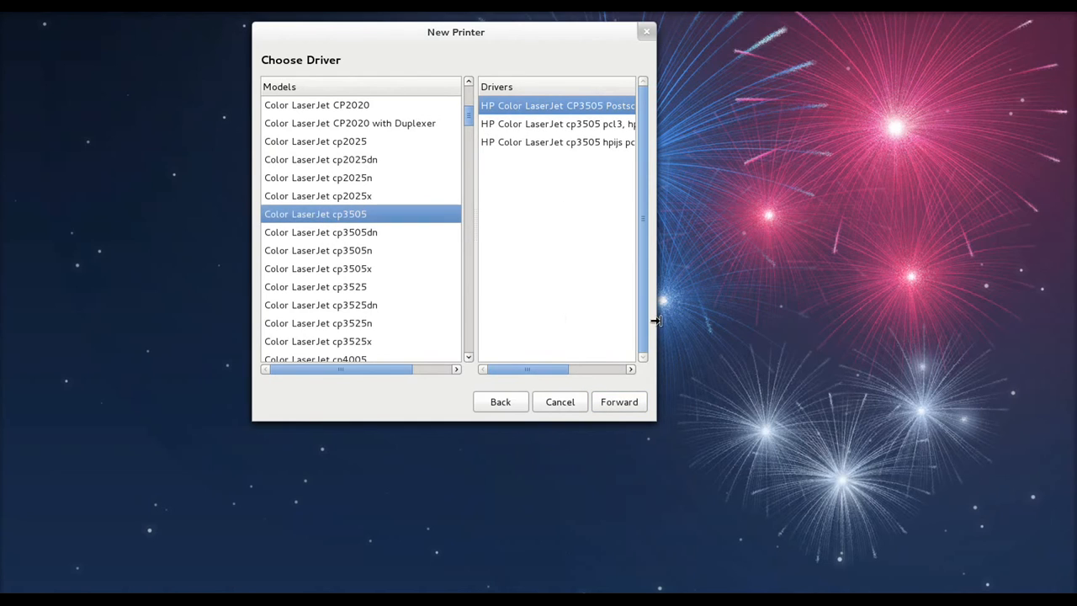
left_click_drag(656, 320, 916, 338)
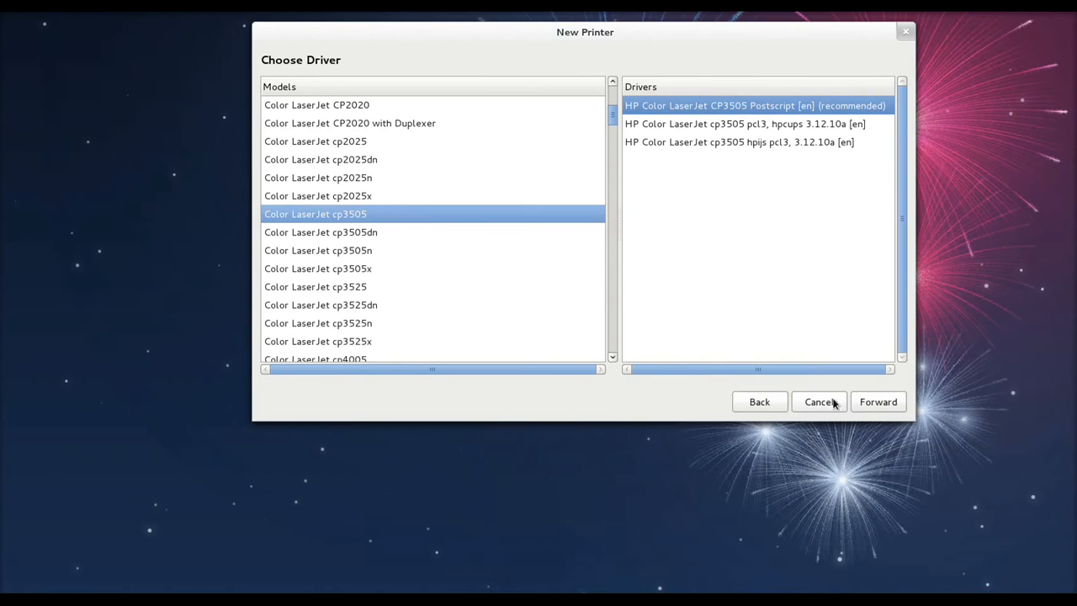
left_click(866, 405)
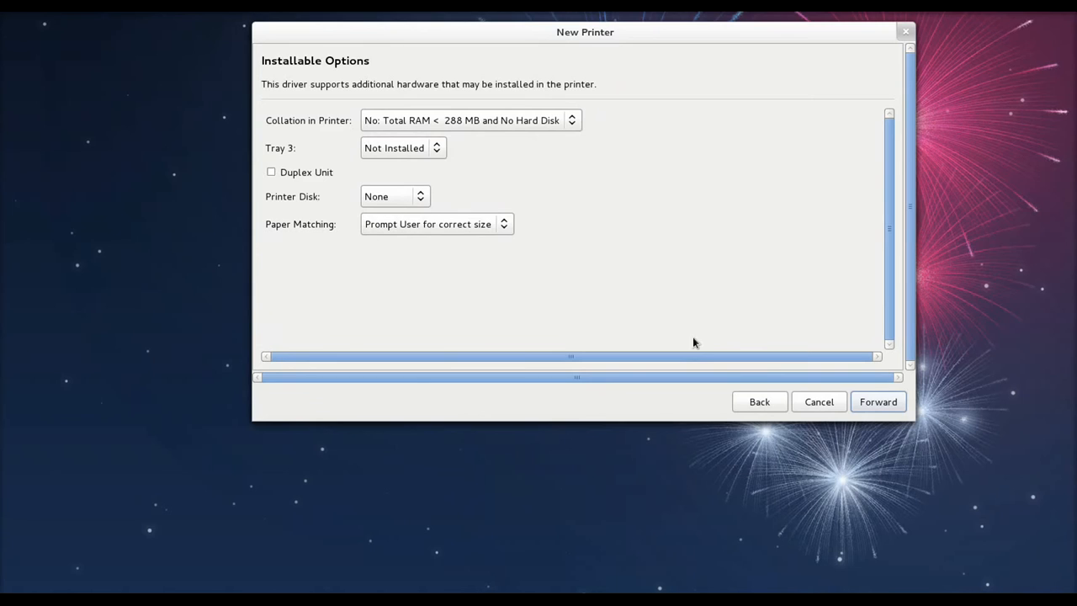
Keep the default installable options and apply the printer name HP-Color-LaserJet-CP3505
left_click(881, 406)
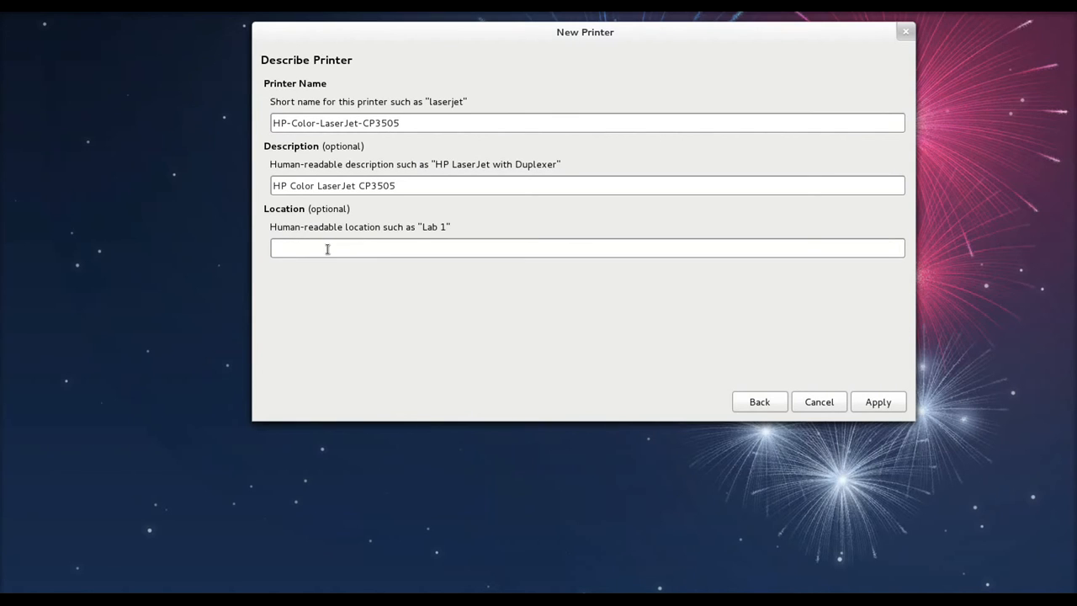
left_click(865, 403)
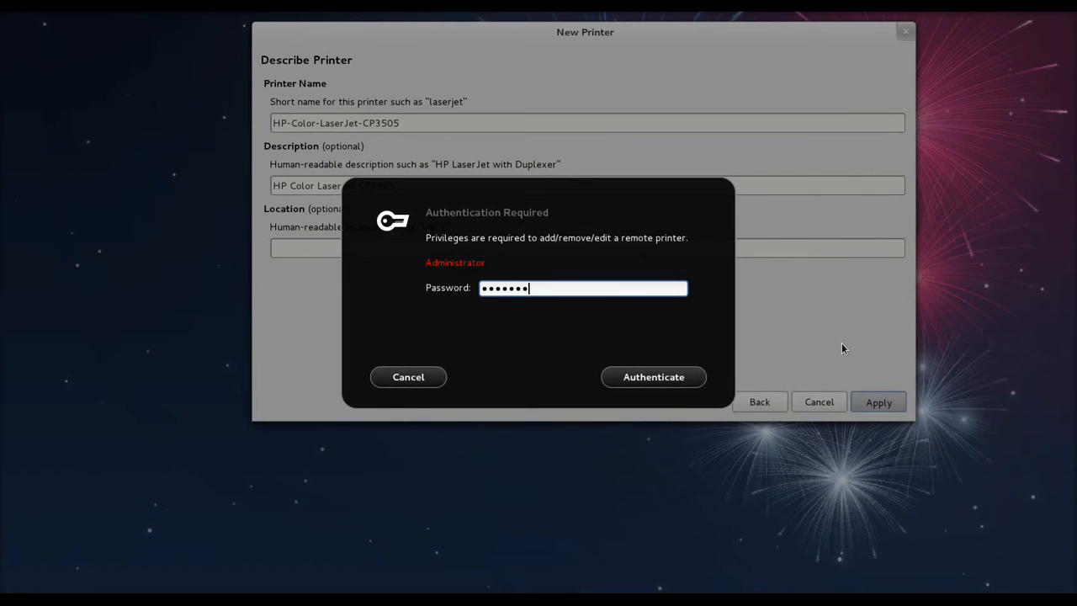
Authenticate with the administrator password and decline printing a test page
type("***********")
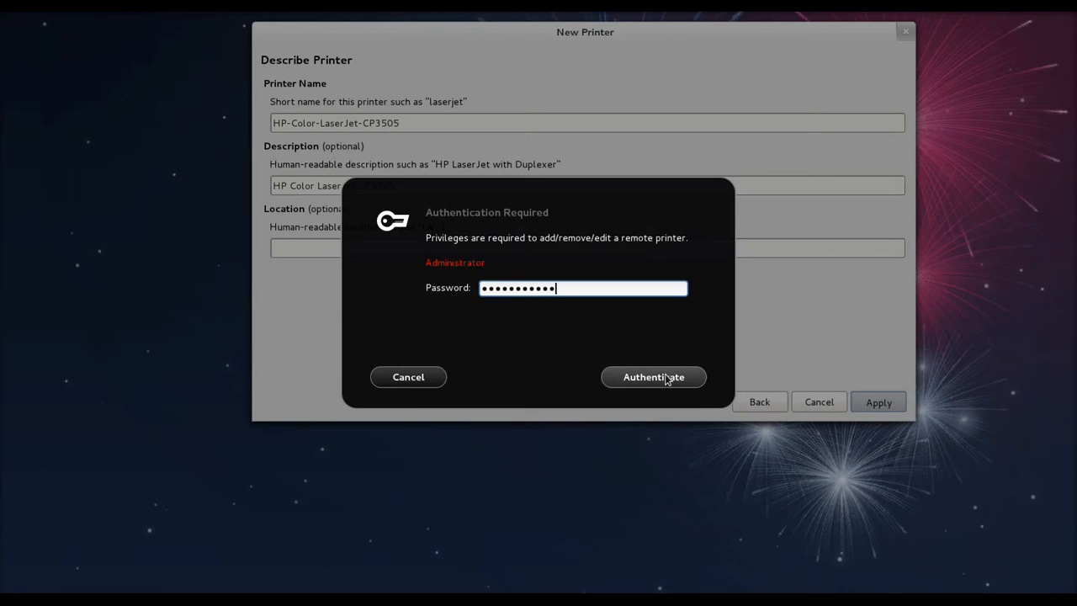
left_click(666, 380)
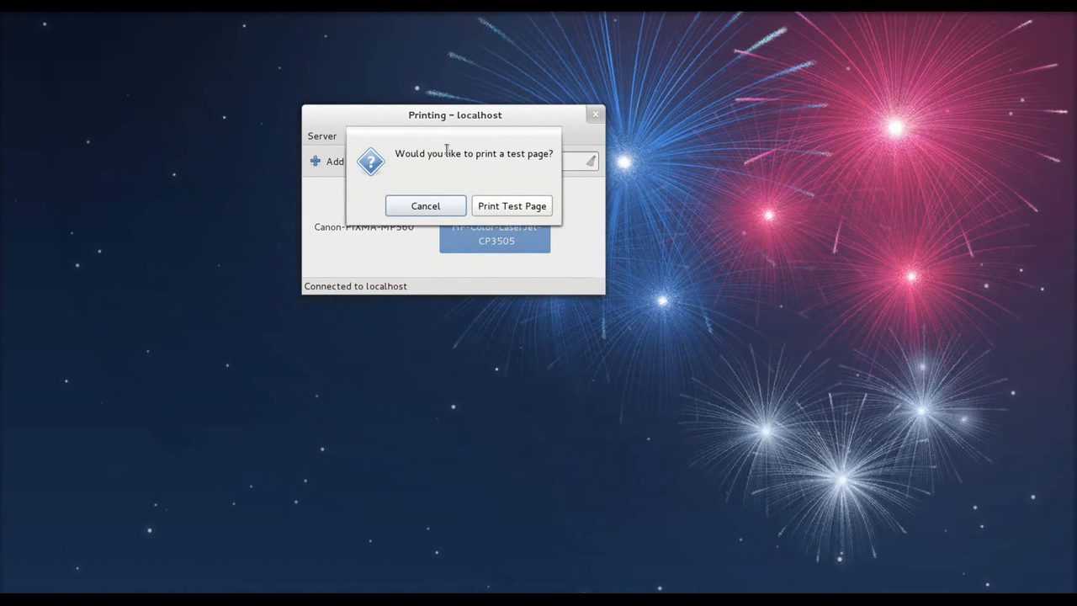
left_click_drag(447, 153, 562, 170)
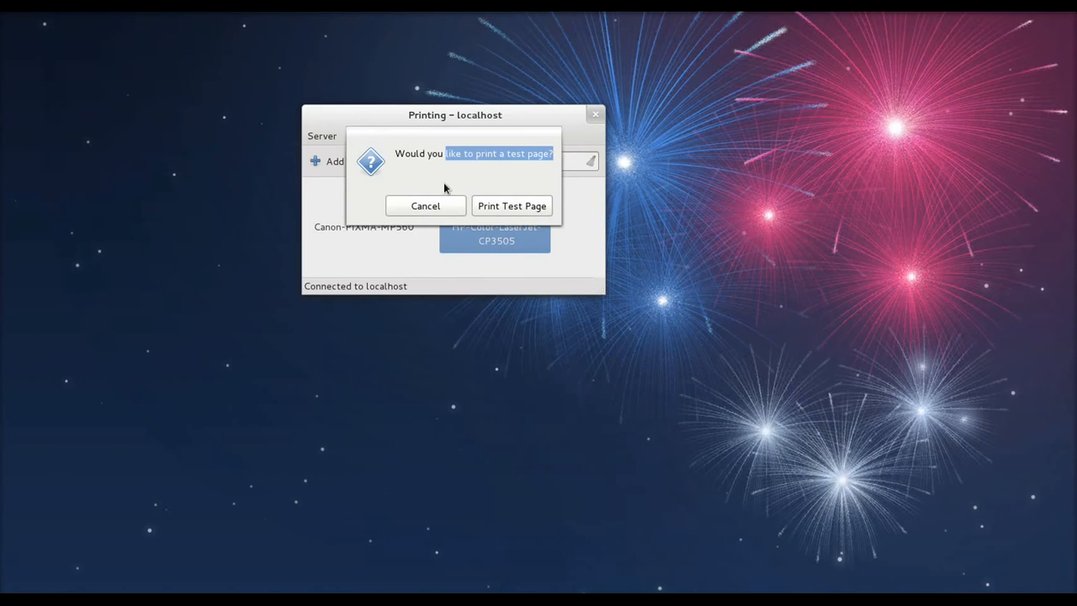
left_click(434, 207)
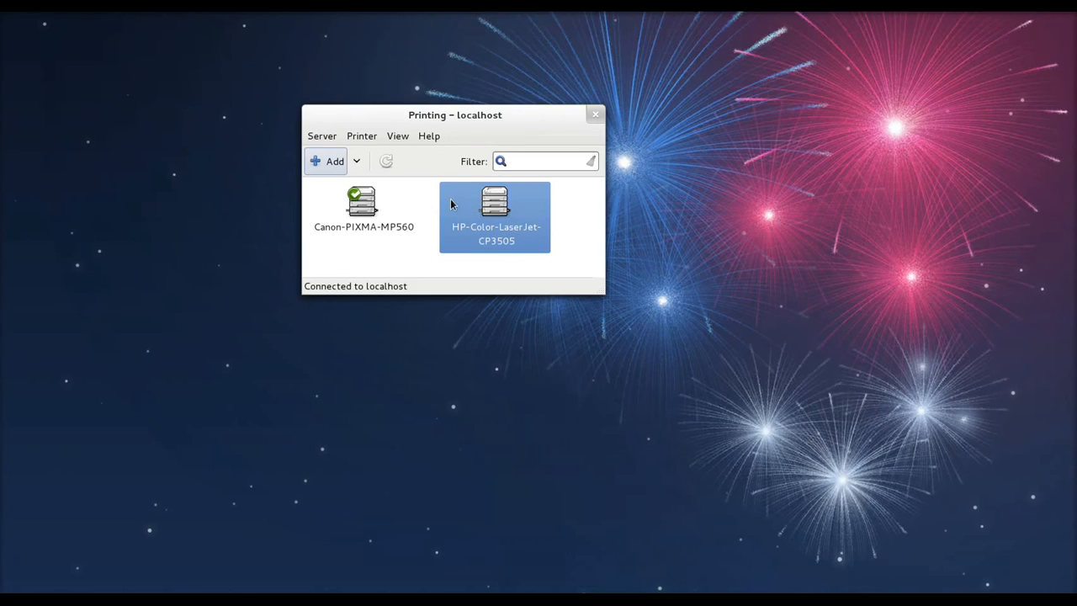
mouse_move(0, 18)
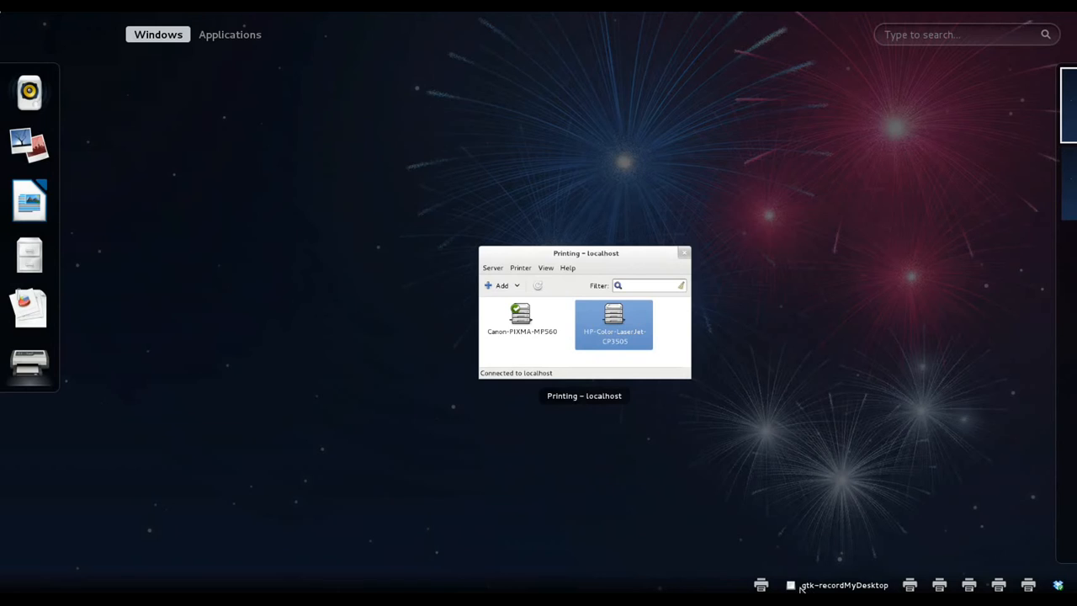
left_click(793, 586)
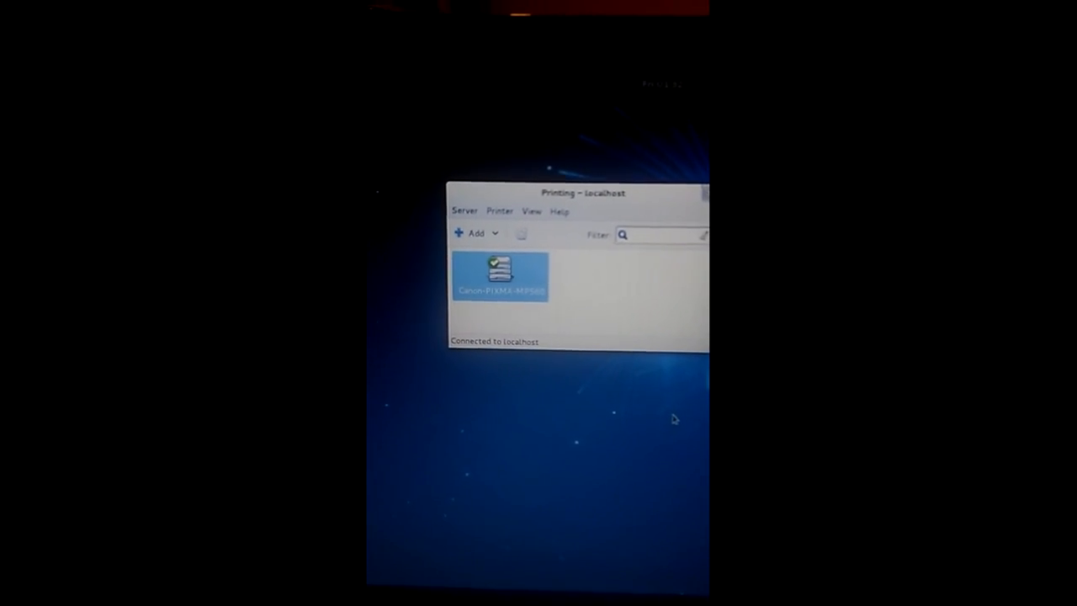
Check in the Canon printer's Properties that its device URI is lpd://192.168.1.2/mp560
right_click(485, 257)
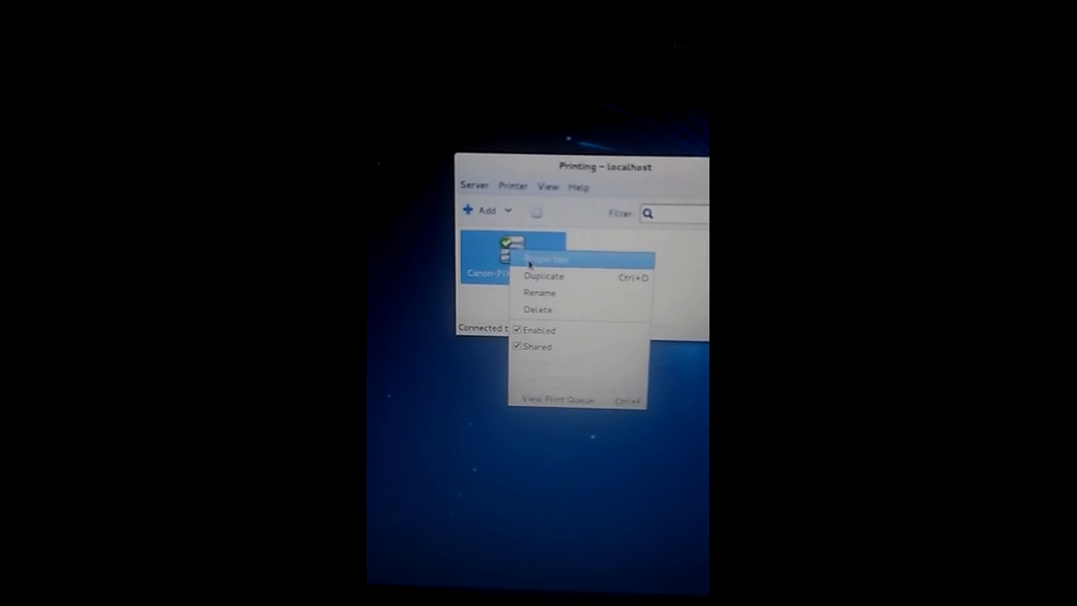
left_click(529, 261)
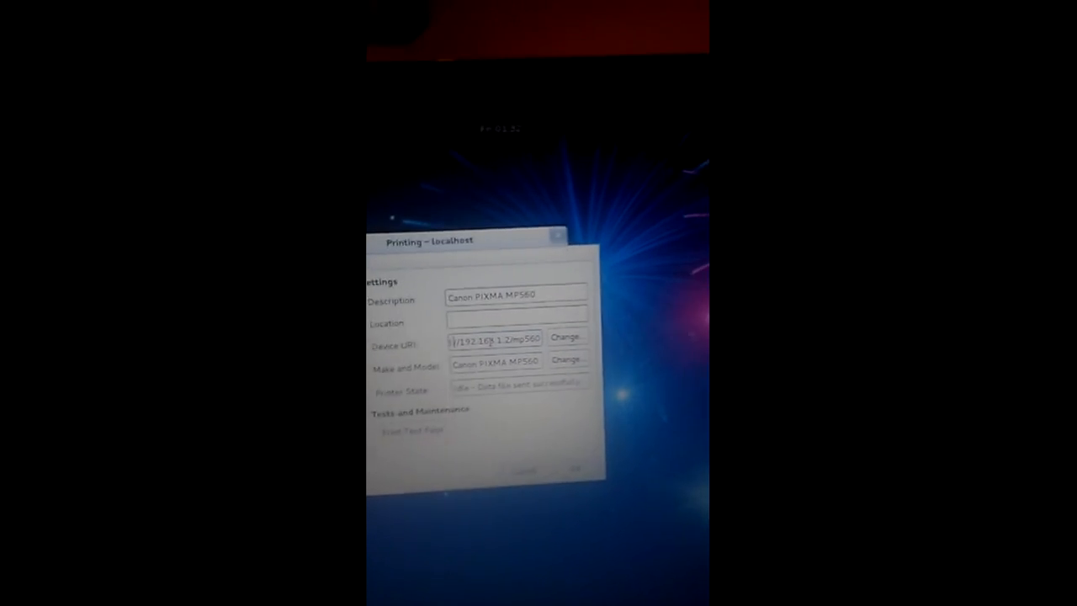
key("Left")
key("Left")
key("Left")
key("Left")
key("Left")
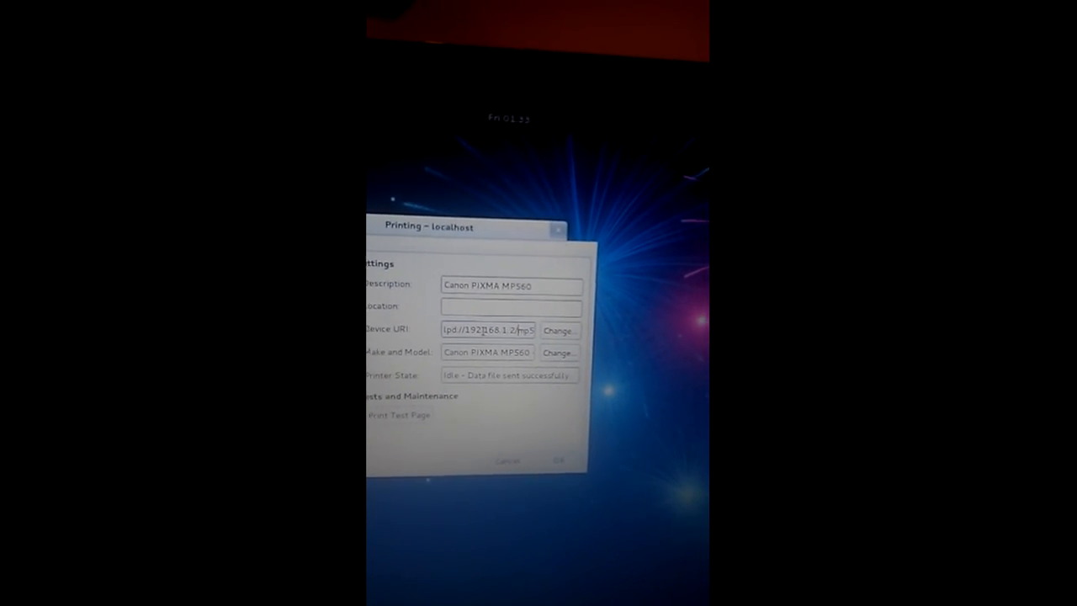
key("Right")
key("Right")
key("Right")
key("Right")
key("Right")
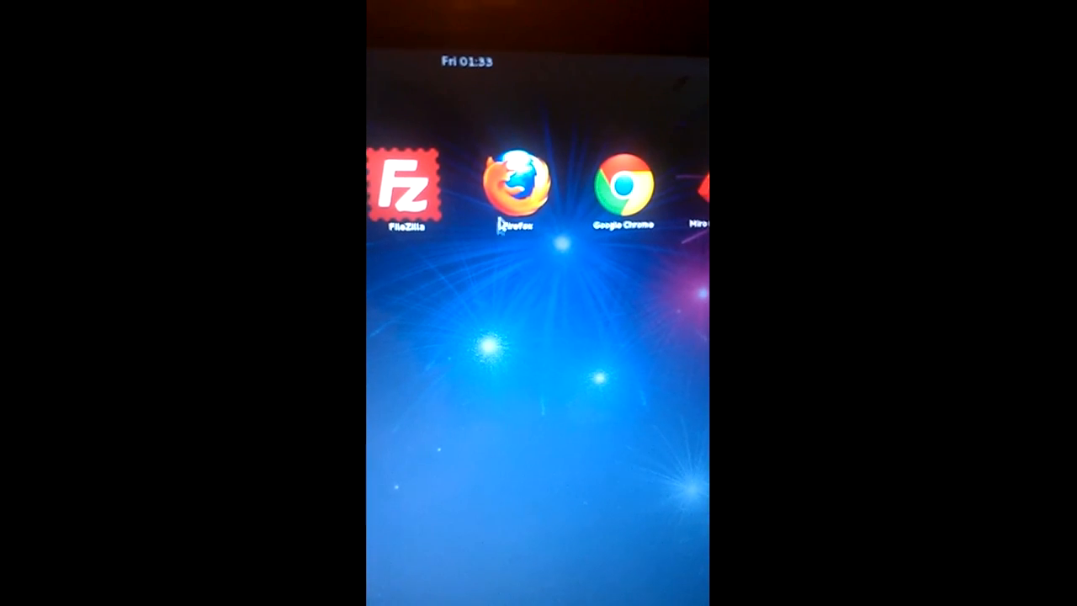
Launch Firefox, load cnn.com, and bring up the print dialog for the page
left_click(515, 197)
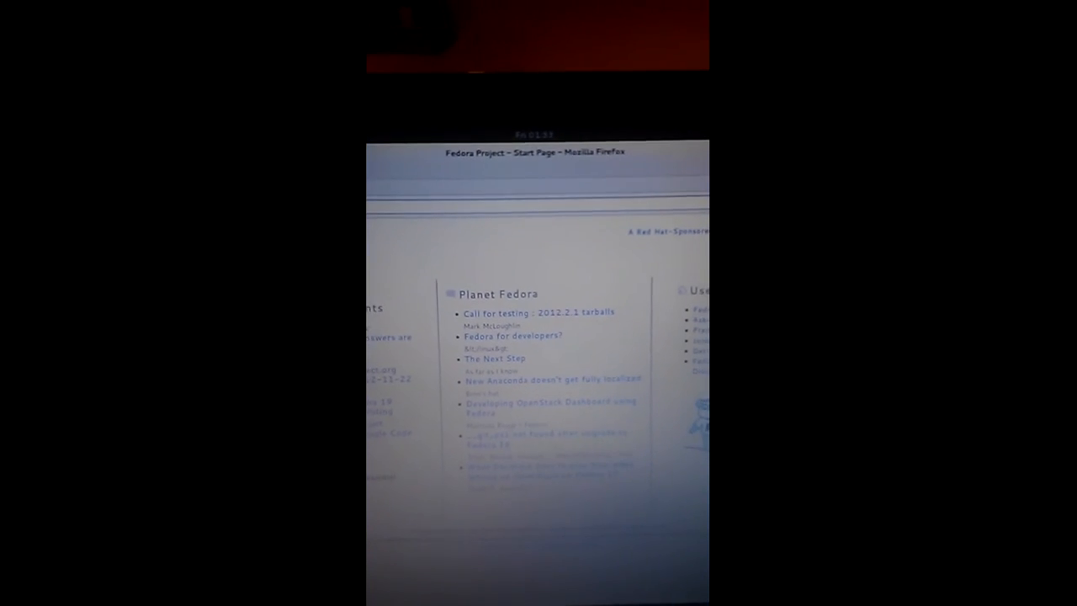
type("cn")
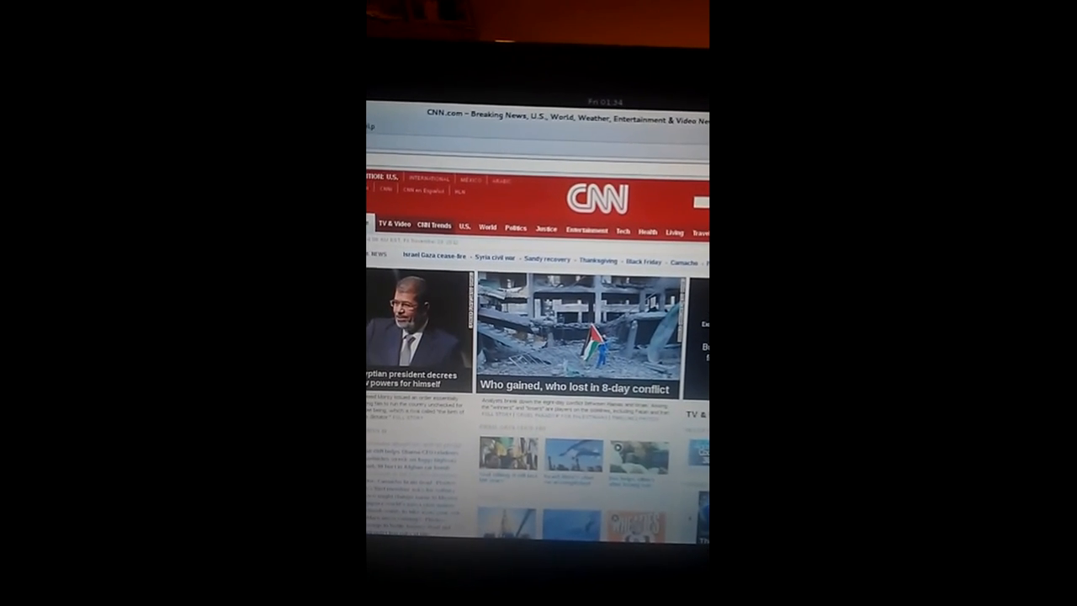
key("ctrl+p")
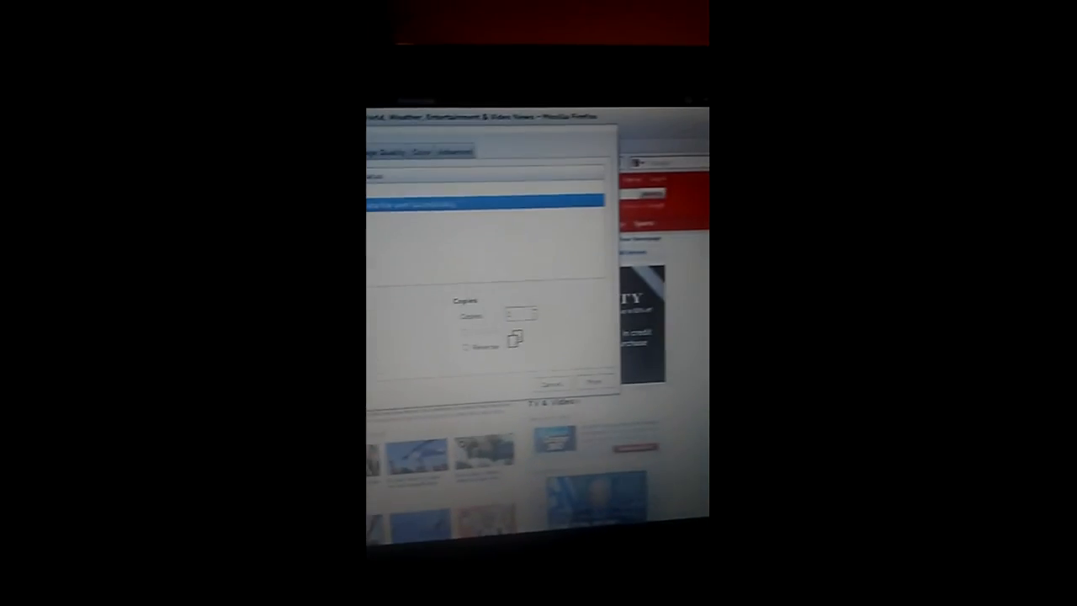